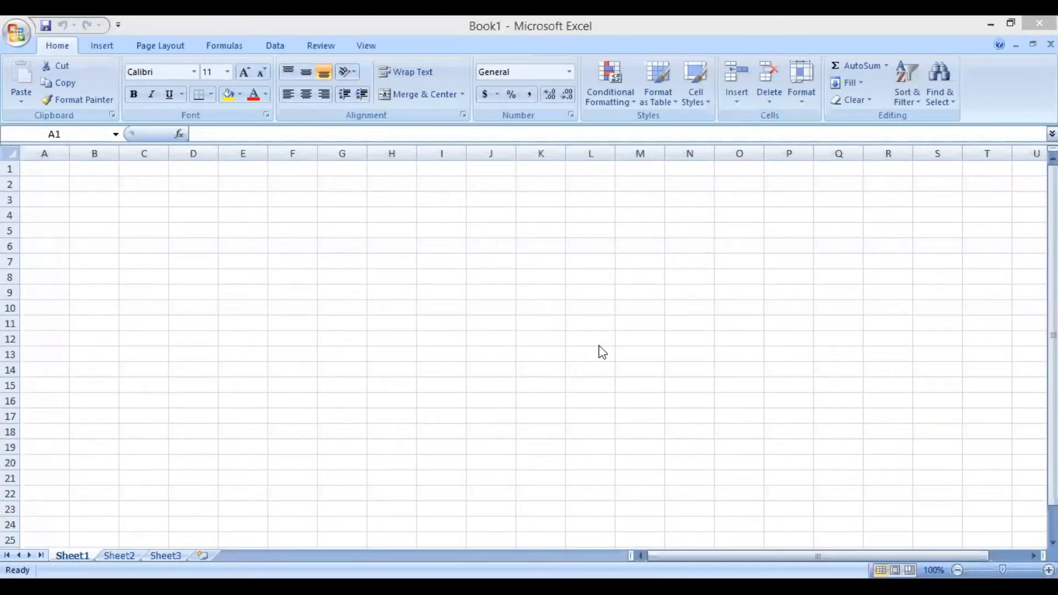
Open the recent ABC workbook and go to its First sheet.
click(271, 51)
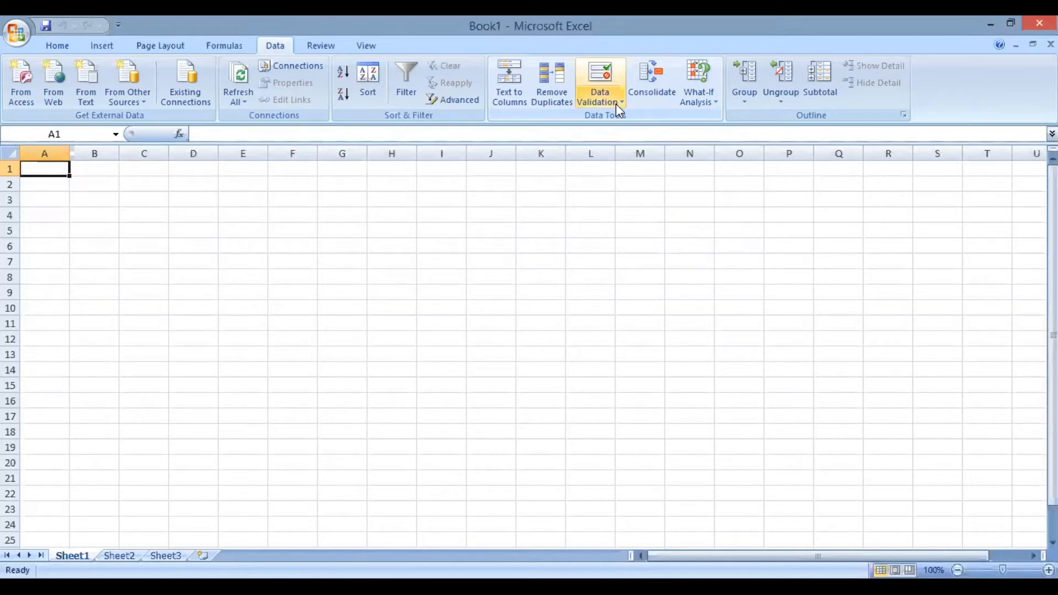
click(16, 32)
click(130, 78)
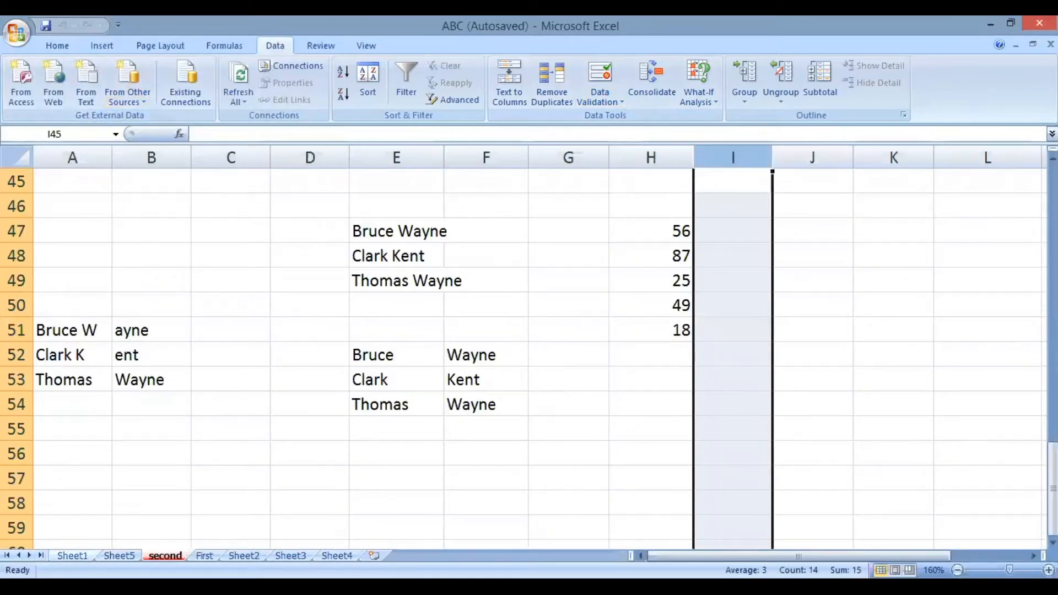
click(72, 555)
click(119, 556)
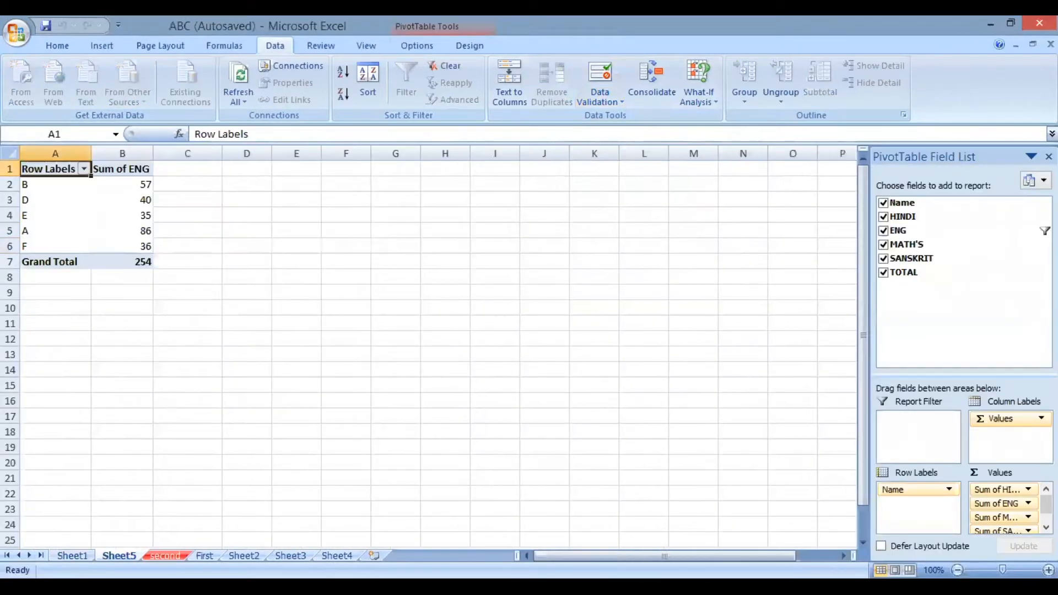
click(205, 555)
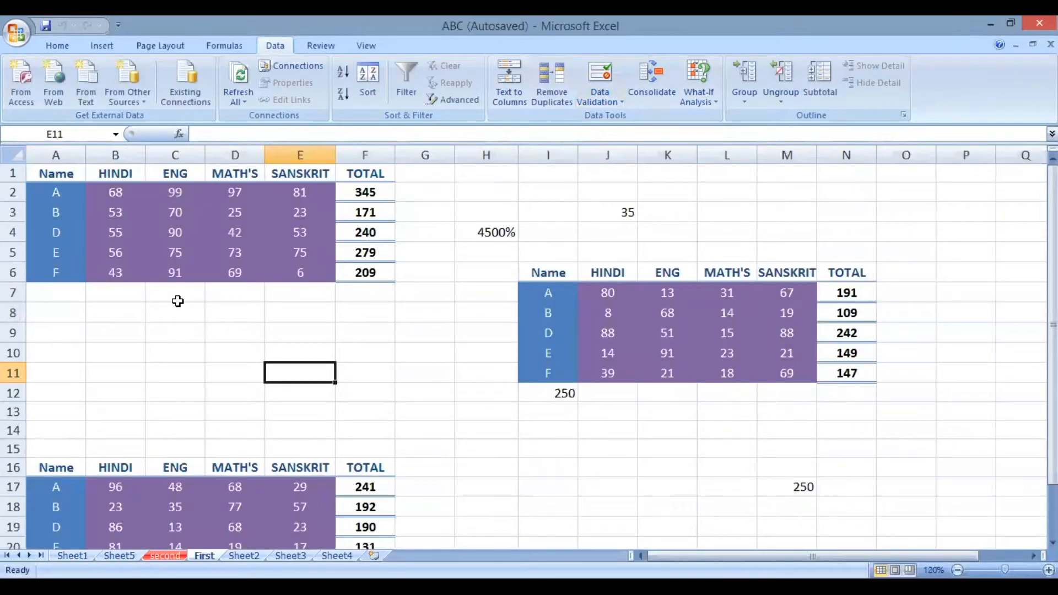
Clear only the formatting from the marks in B2:E6 of the upper table, keeping their contents.
drag(111, 190, 299, 272)
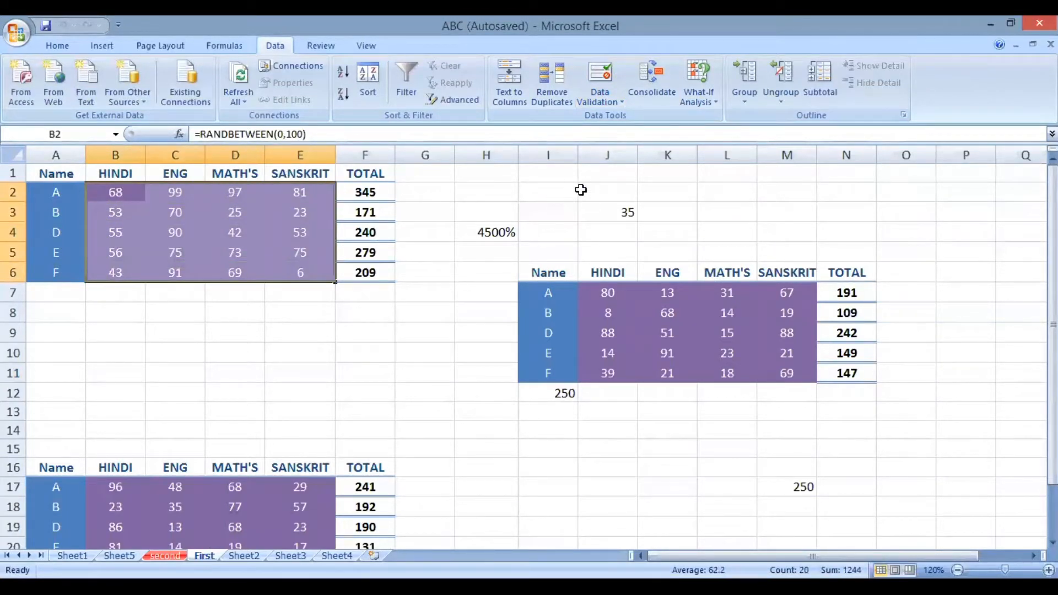
scroll(836, 101, up, 3)
scroll(836, 101, up, 1)
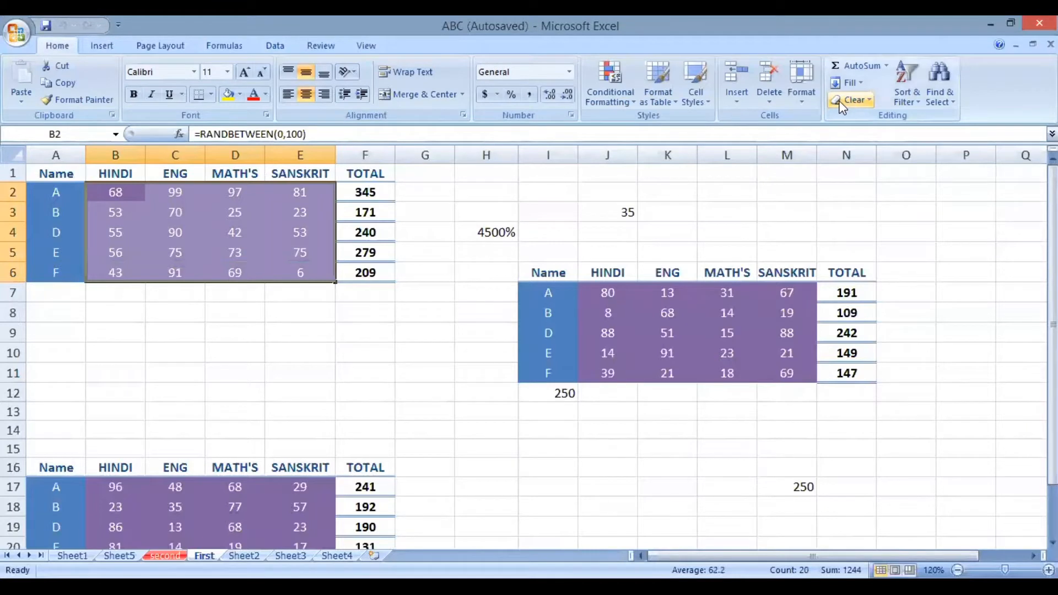
click(850, 99)
click(866, 138)
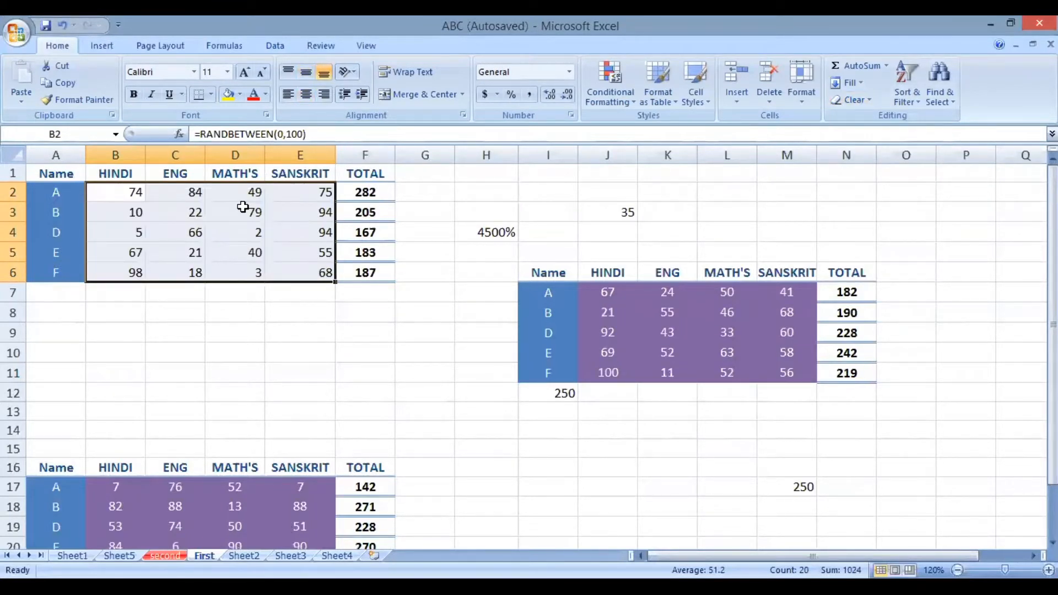
Delete the contents of the mark cells B2:E6 in the upper table.
click(193, 193)
drag(121, 188, 305, 272)
key(Delete)
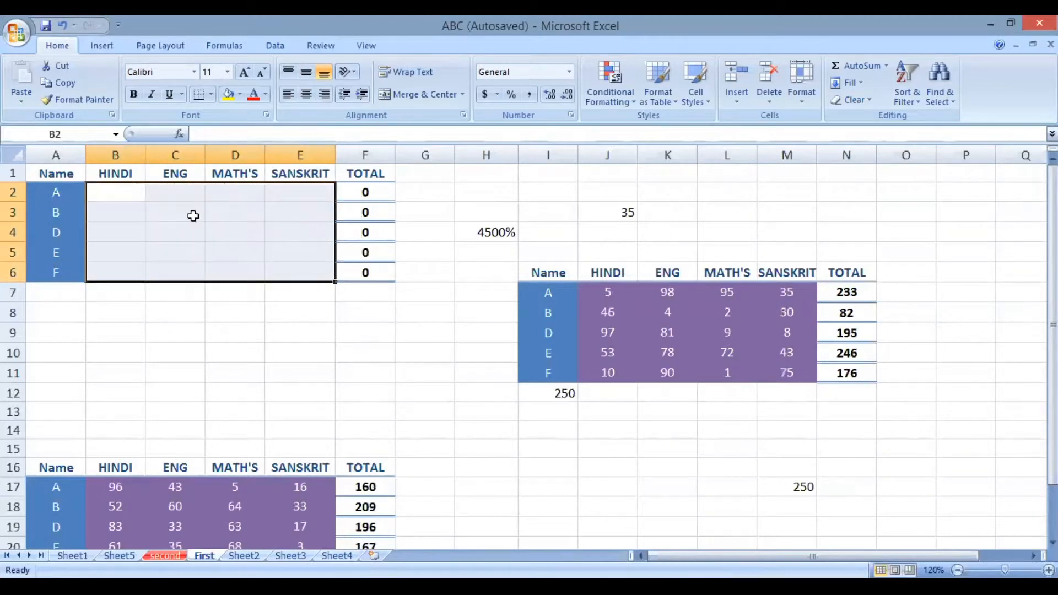
Open the data validation settings for the empty mark cells B2:E6, keeping the table in view.
click(129, 188)
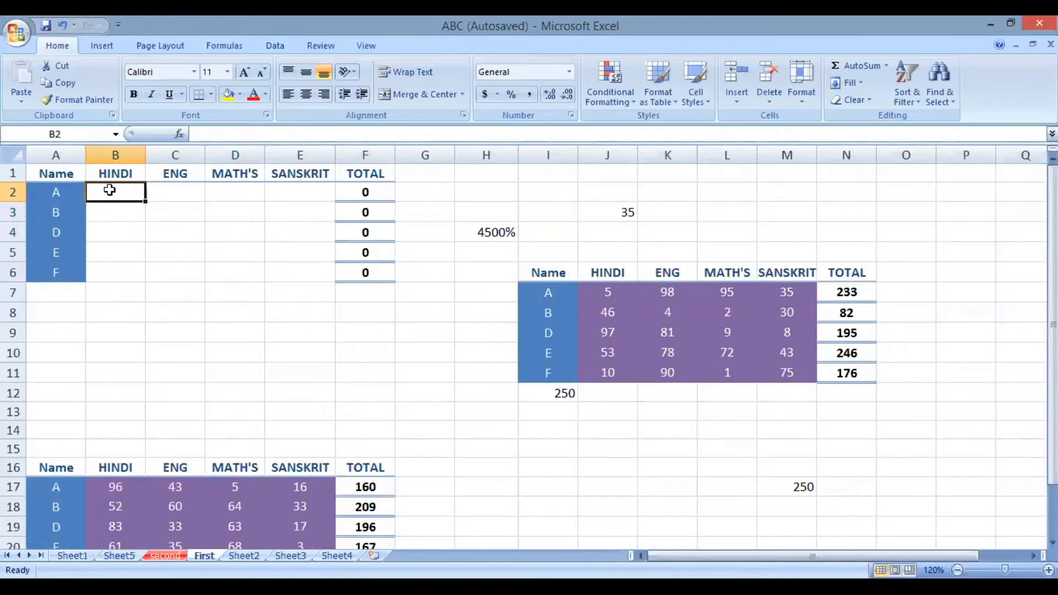
drag(110, 190, 291, 274)
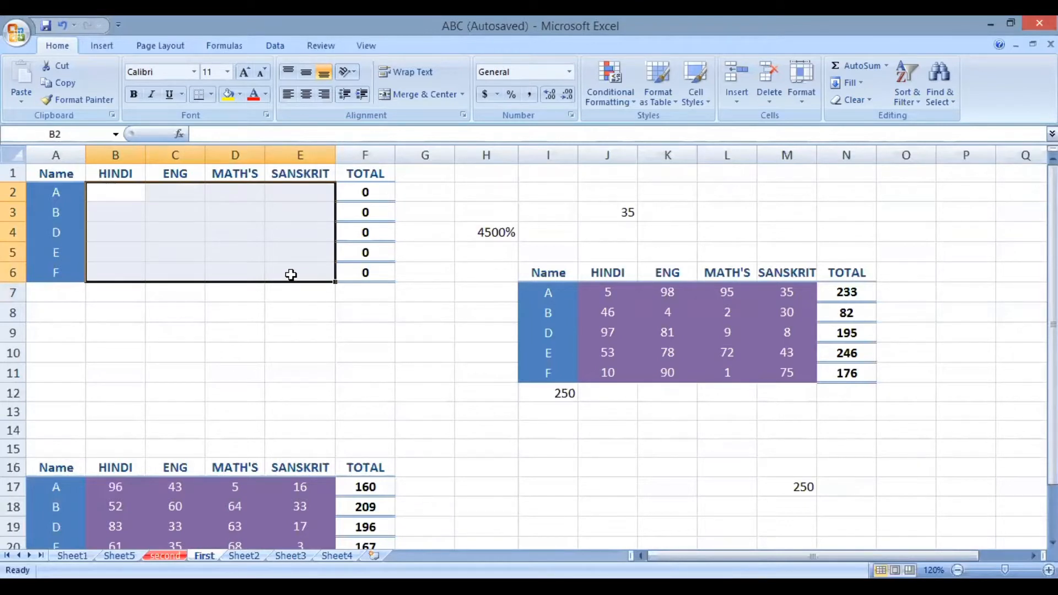
click(126, 194)
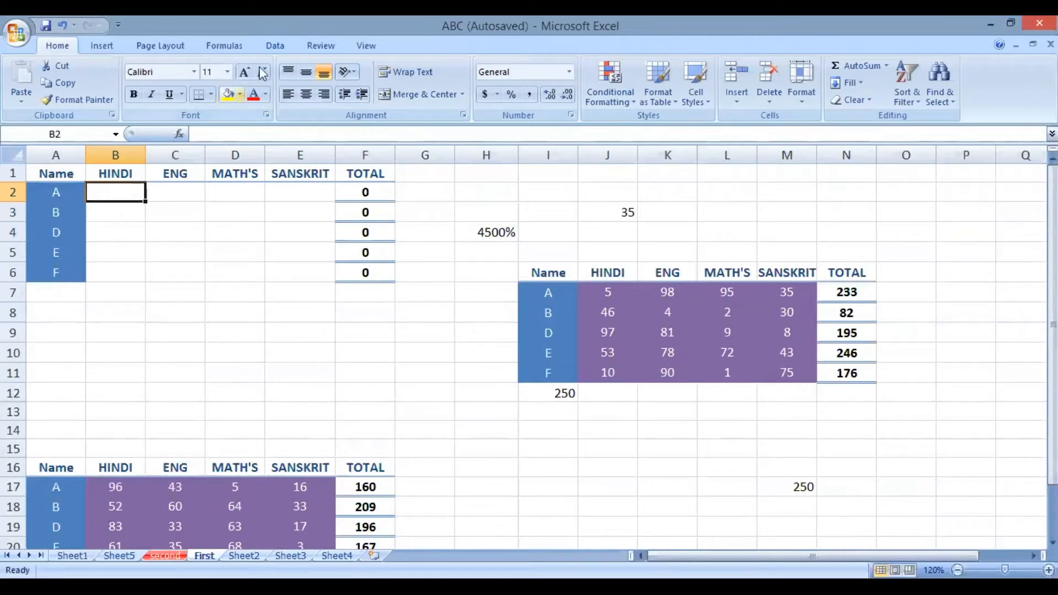
click(269, 51)
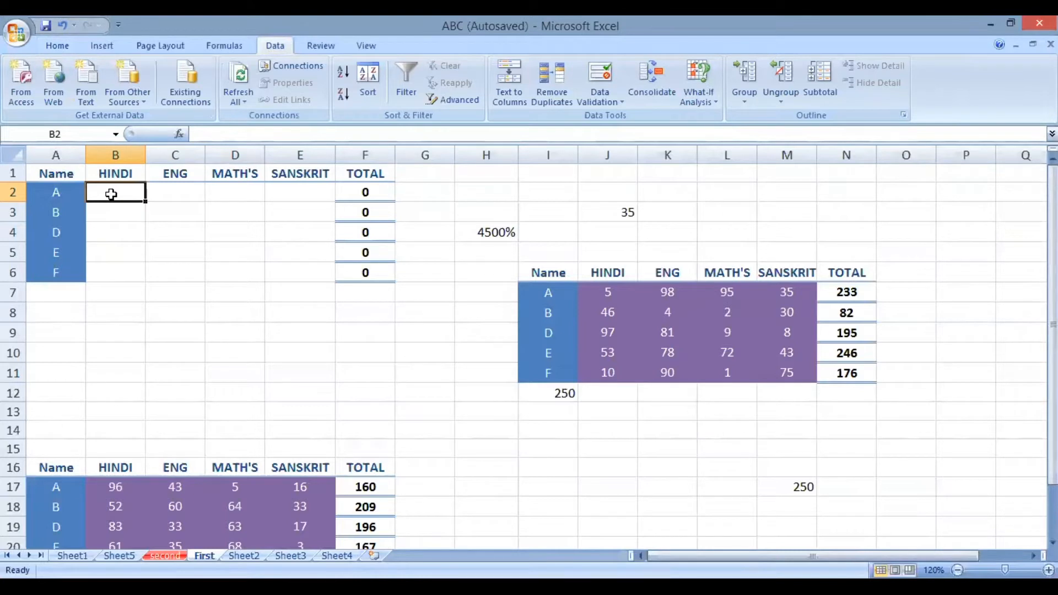
drag(111, 194, 287, 283)
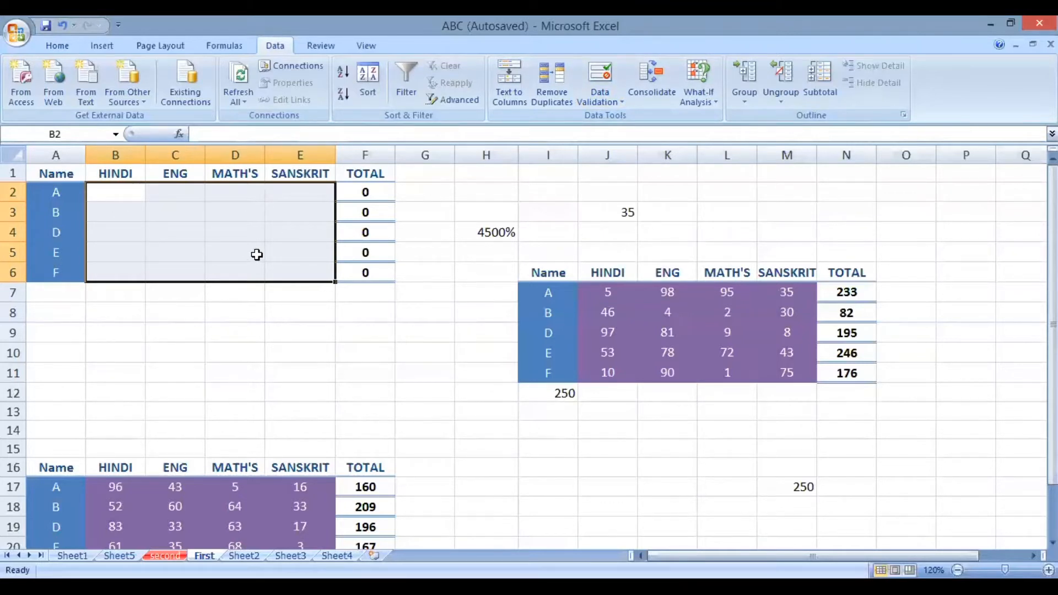
click(610, 81)
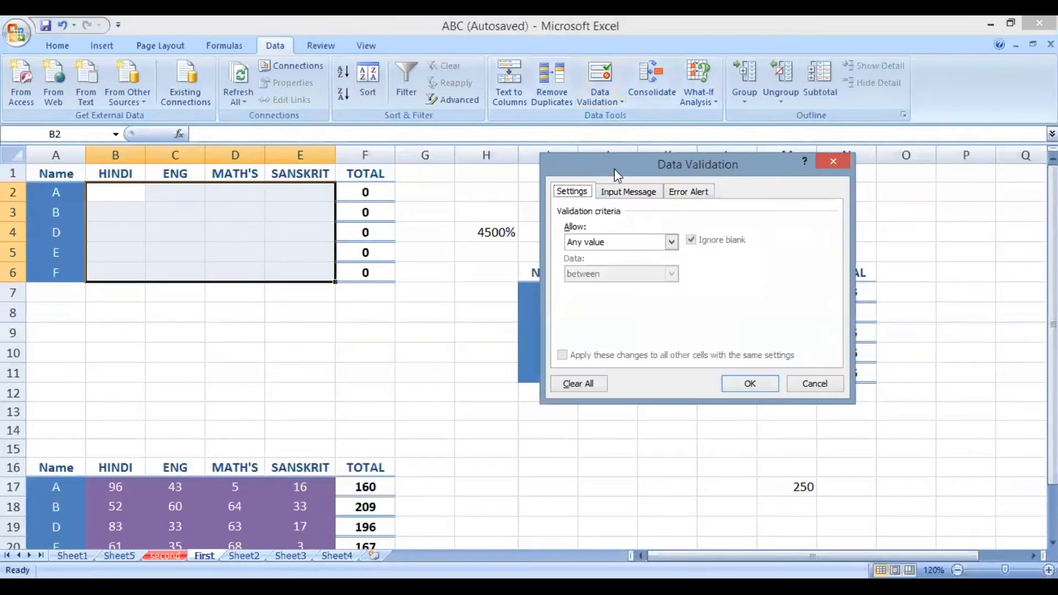
drag(610, 167, 461, 116)
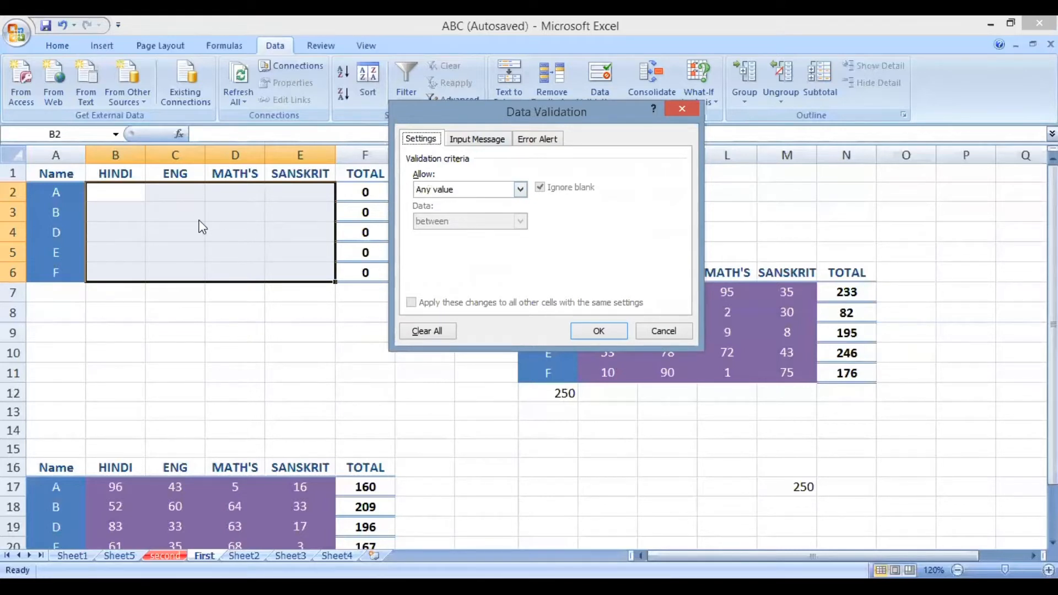
Set the validation criteria to allow whole numbers with the between condition.
click(442, 190)
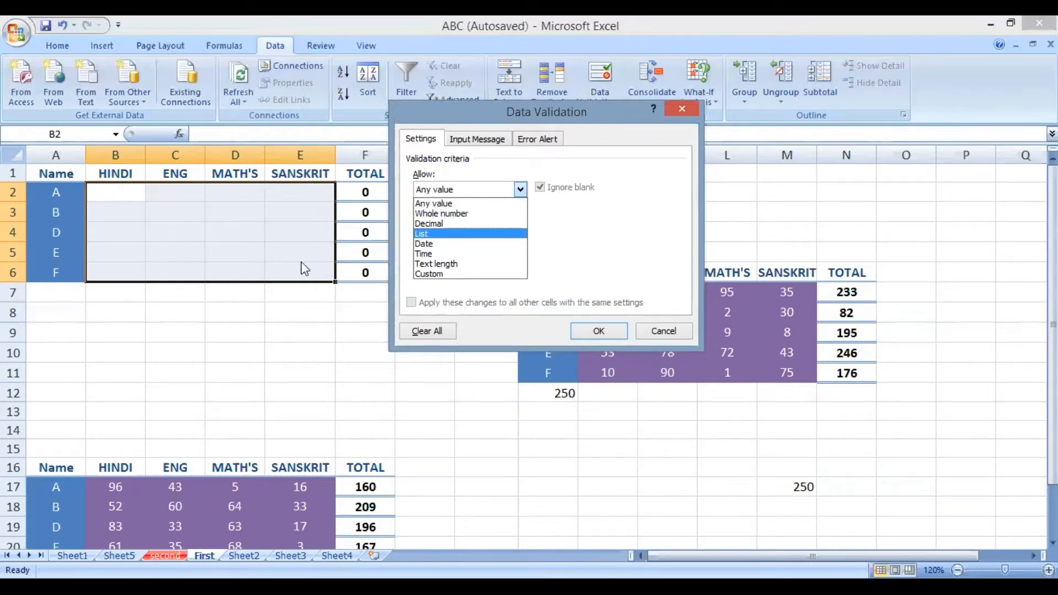
click(463, 215)
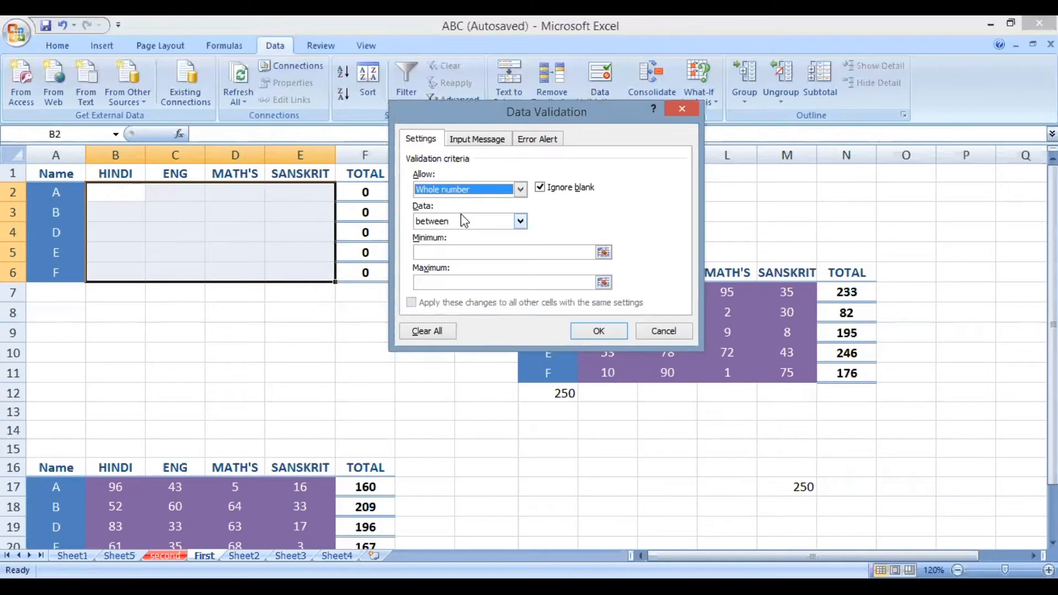
click(464, 197)
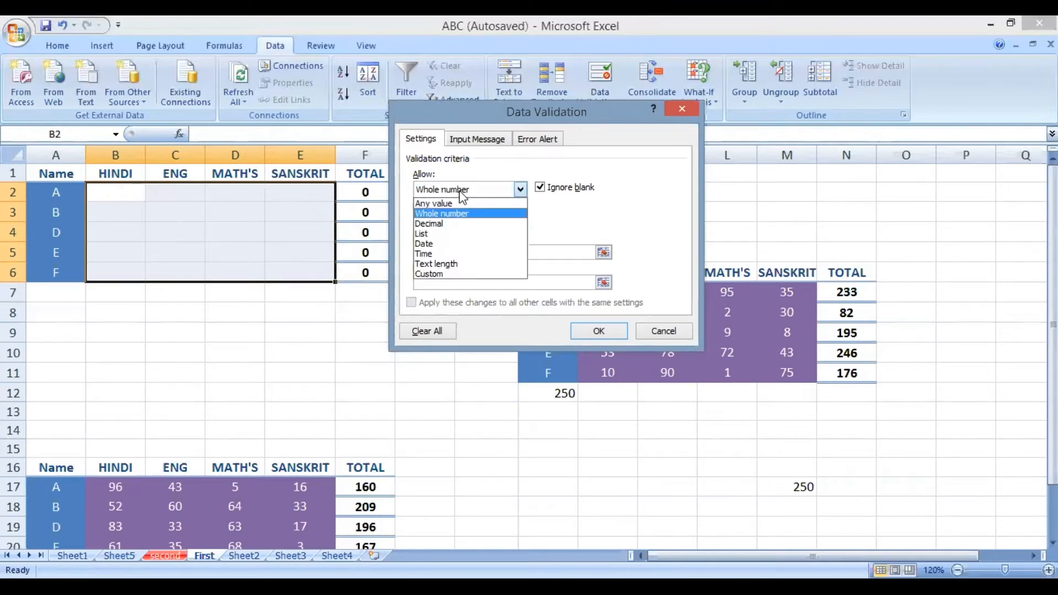
click(441, 214)
click(445, 222)
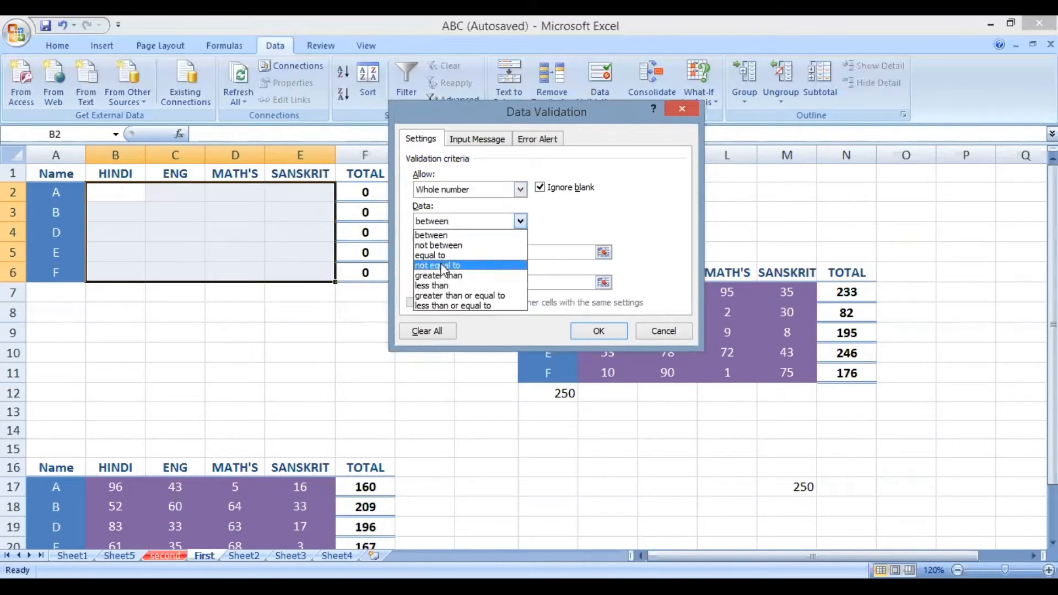
click(450, 234)
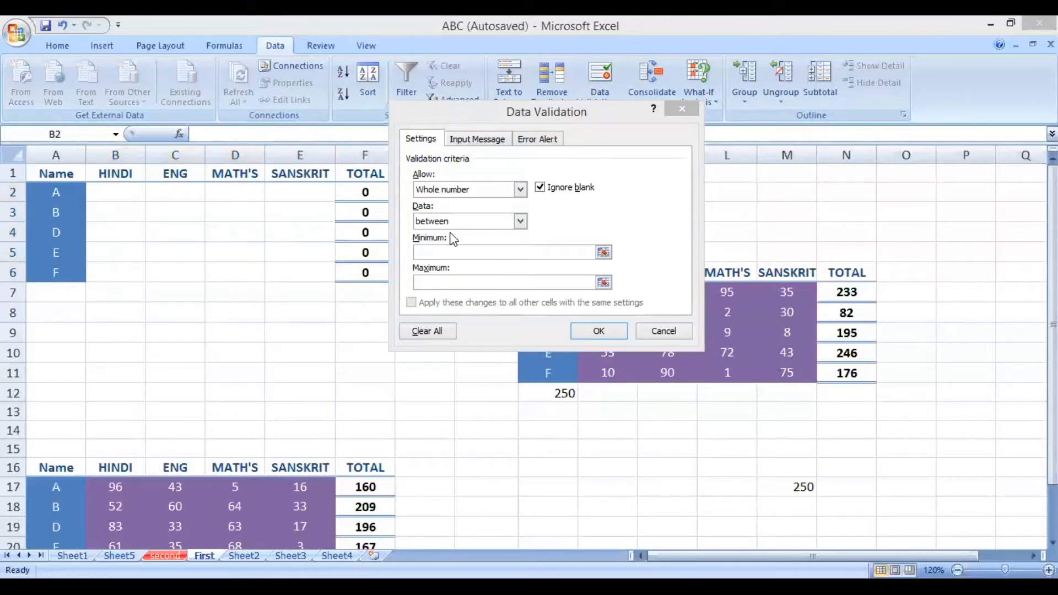
Try the not between, equal to, not equal to and greater than conditions for the whole-number rule.
click(520, 221)
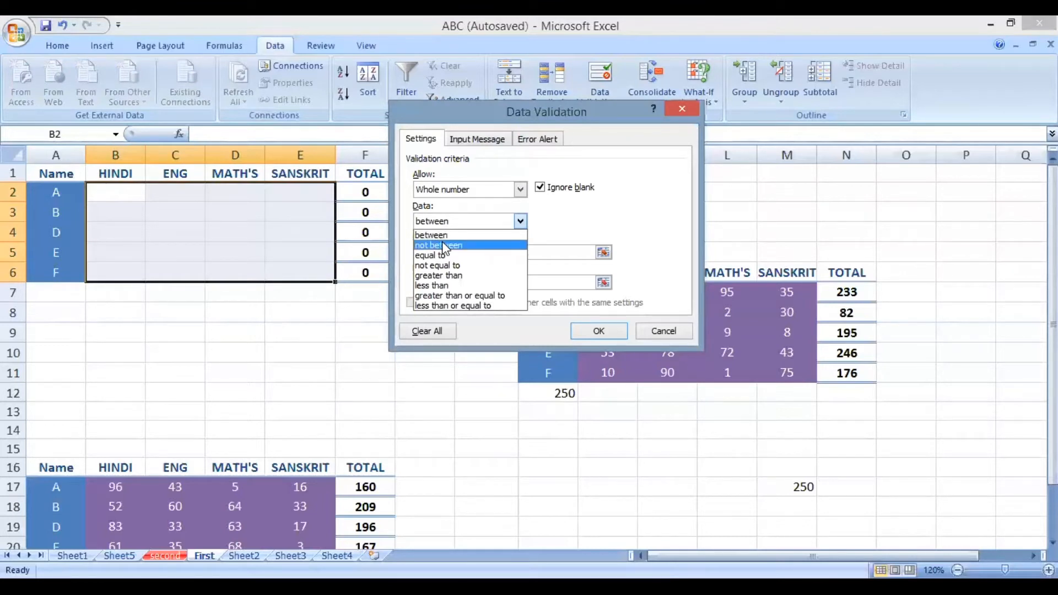
click(442, 245)
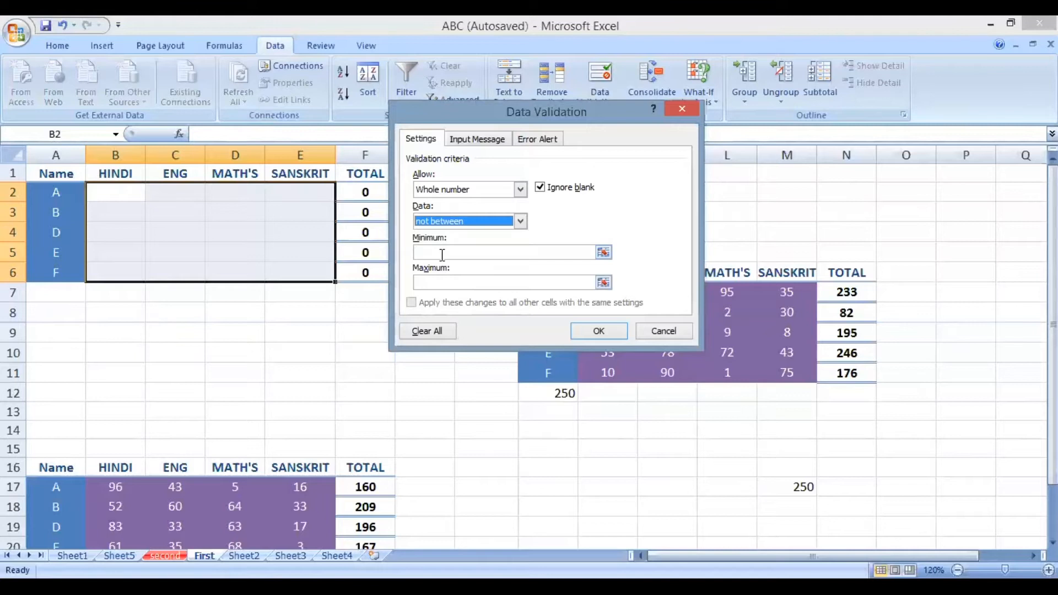
click(449, 224)
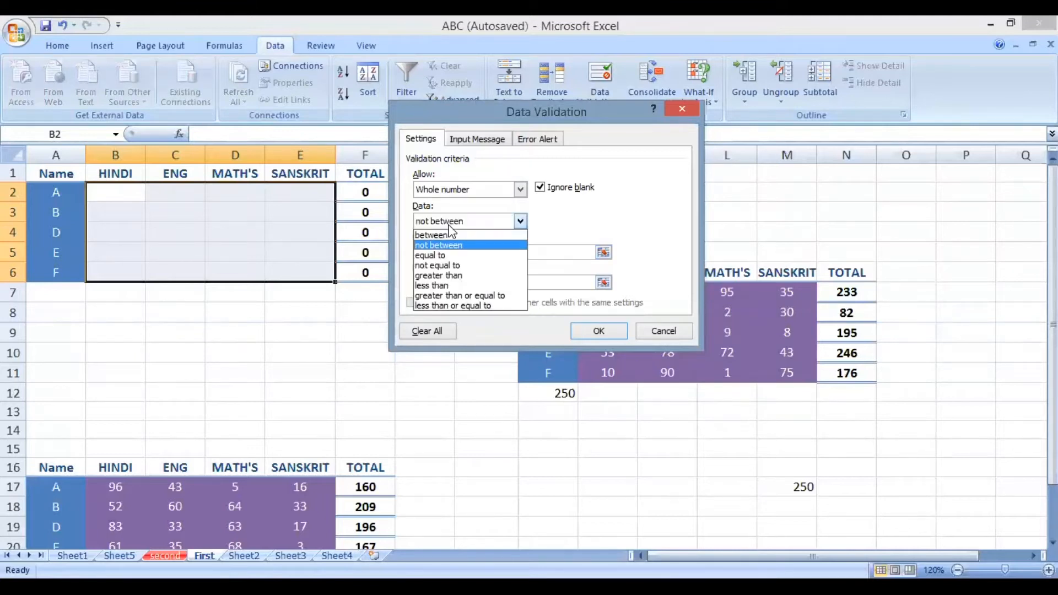
click(457, 256)
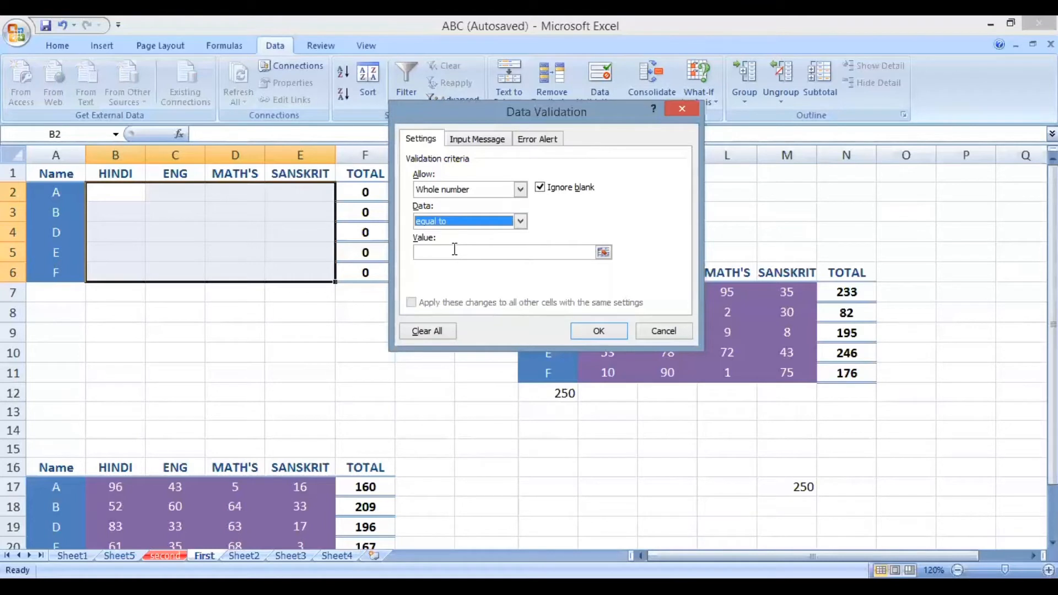
click(455, 250)
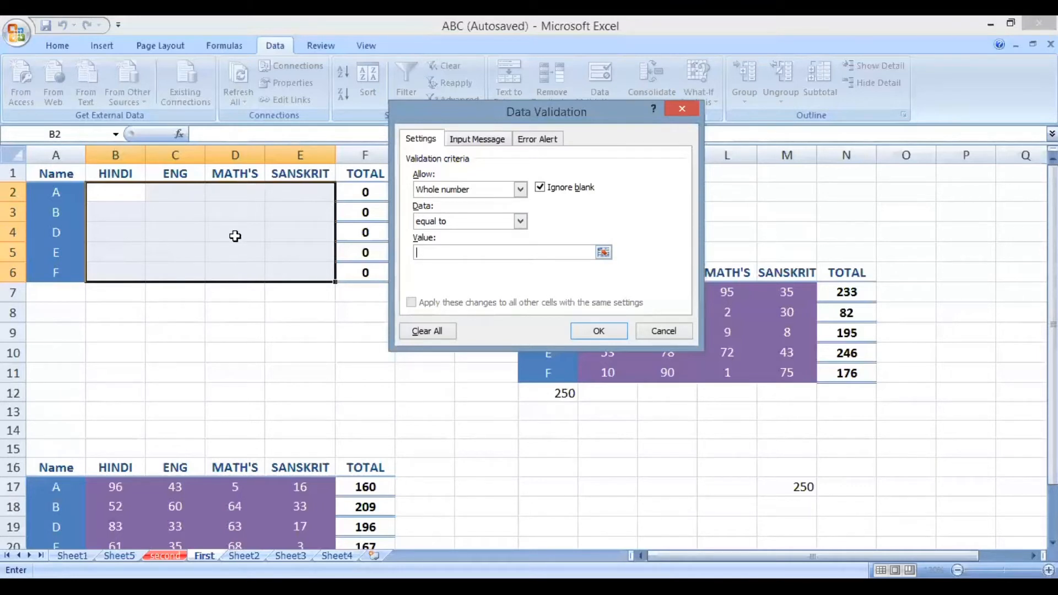
click(448, 223)
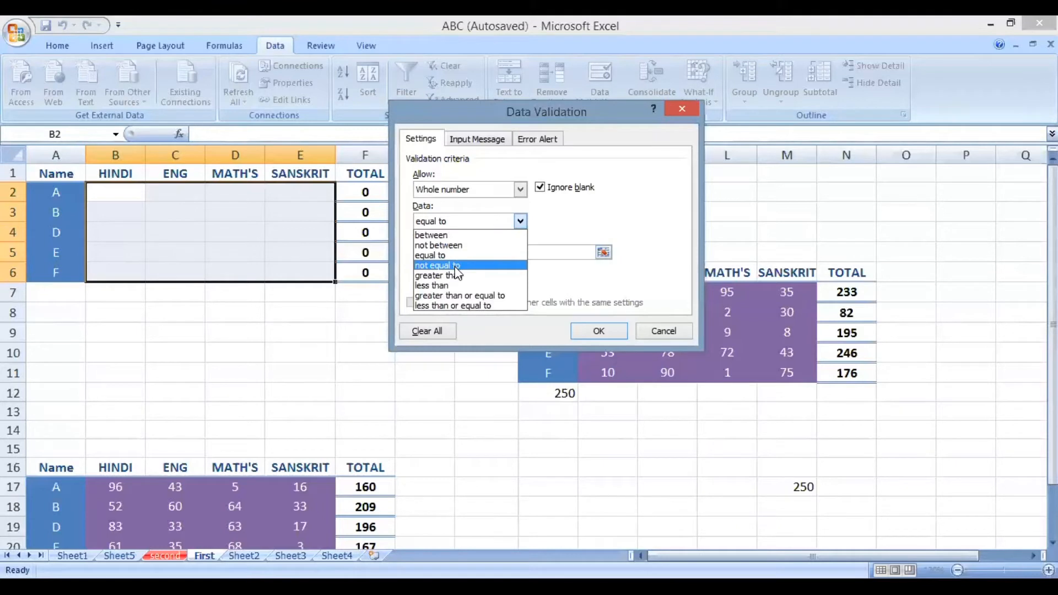
click(456, 268)
click(442, 252)
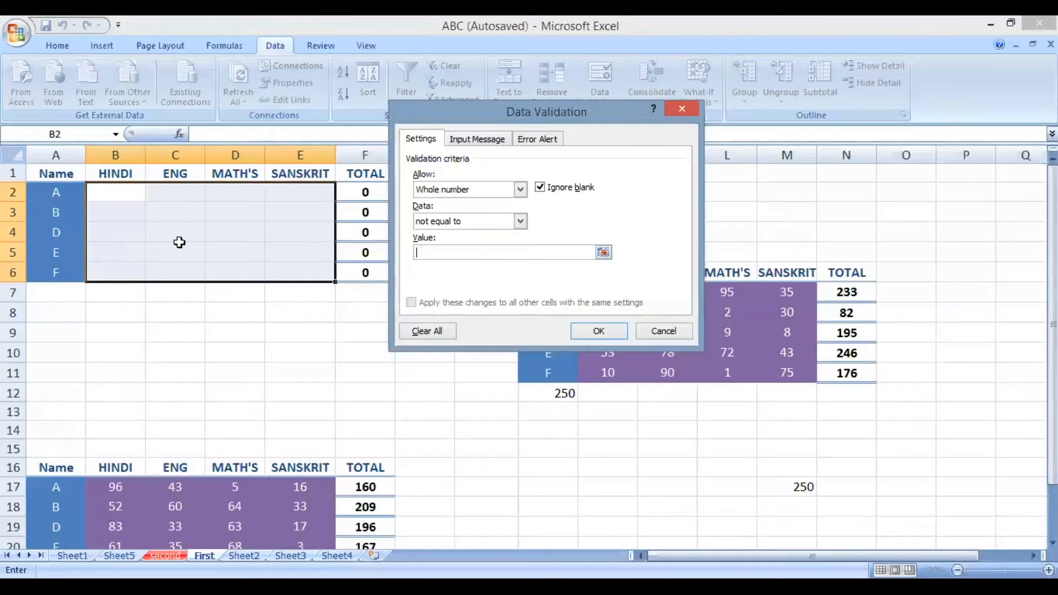
click(452, 225)
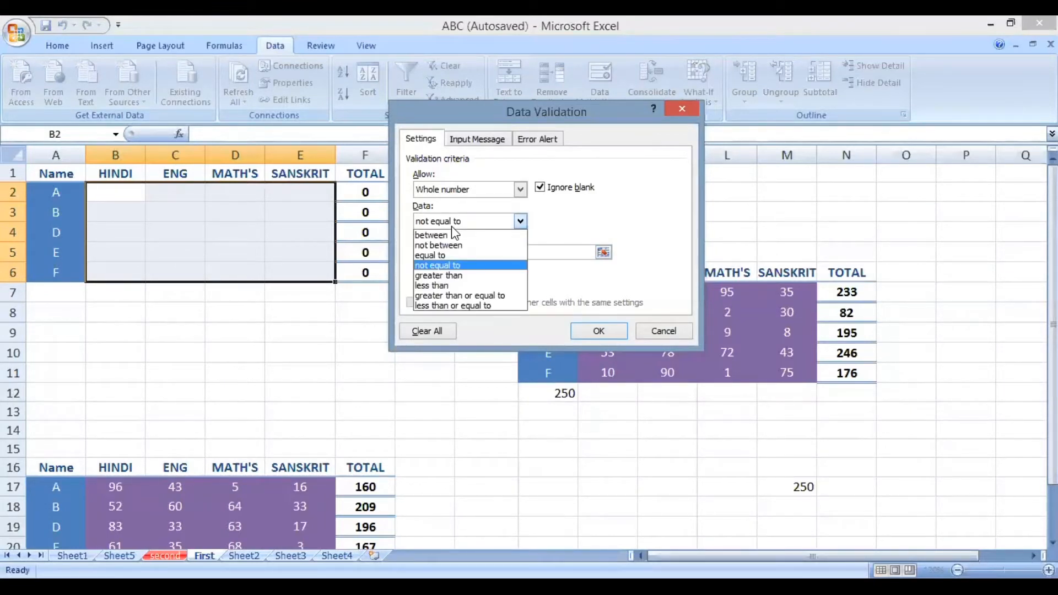
click(472, 276)
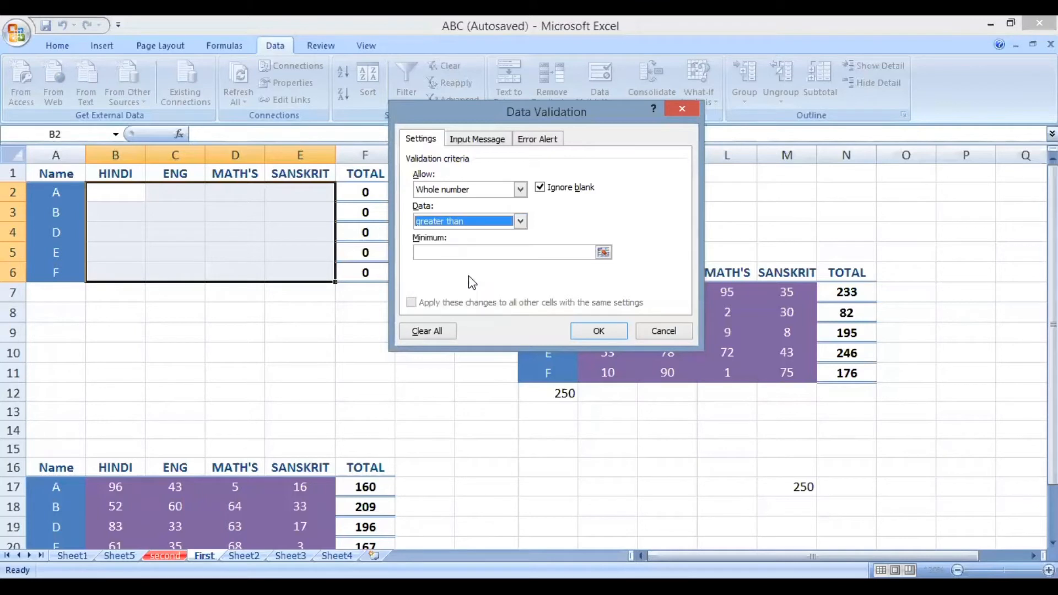
click(456, 251)
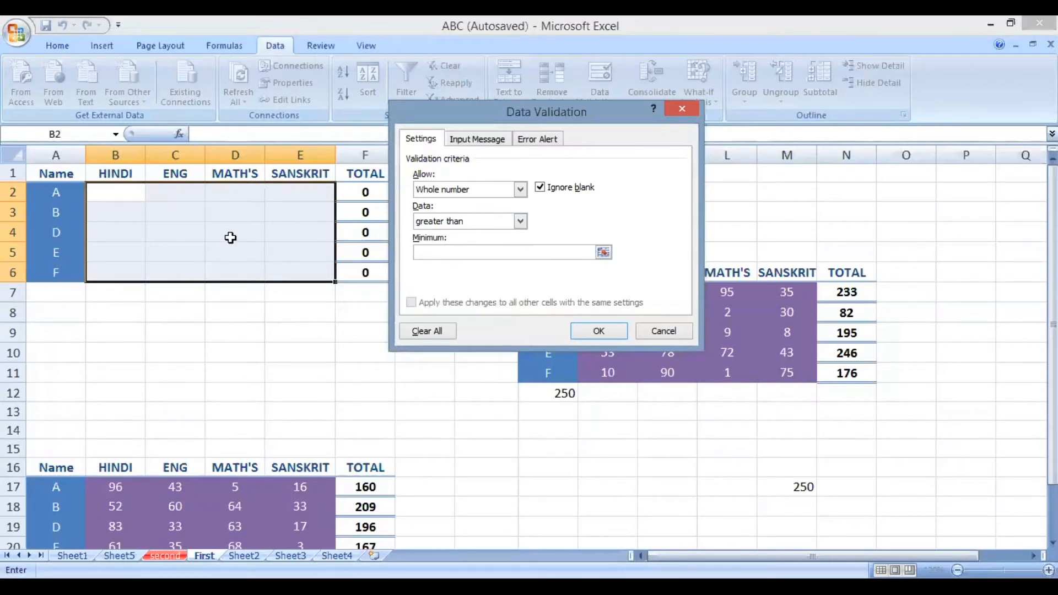
Set the whole-number condition to between, with a minimum of 0 and a maximum of 1.
click(445, 226)
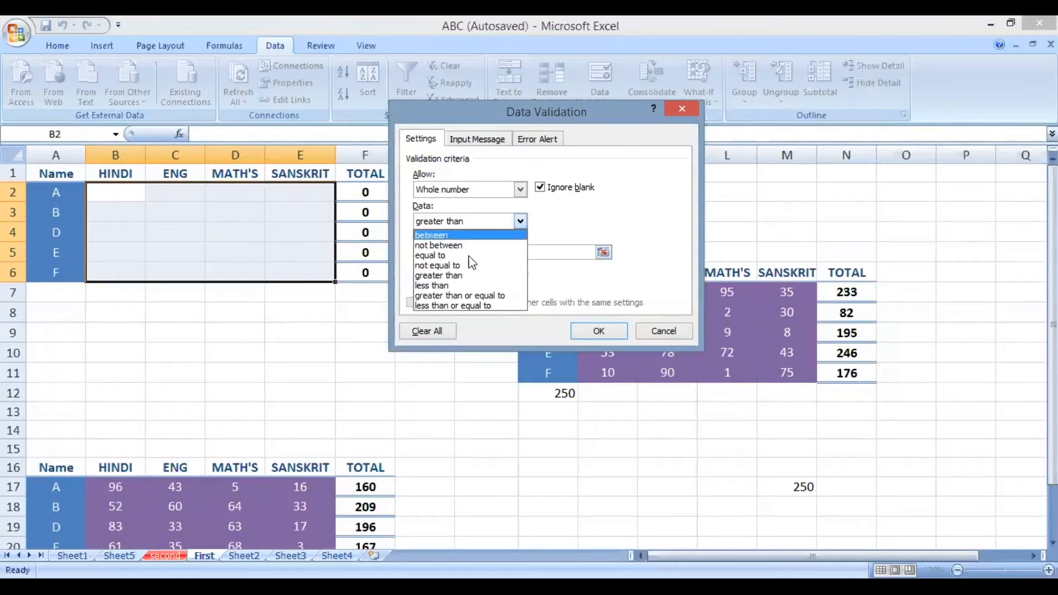
click(440, 238)
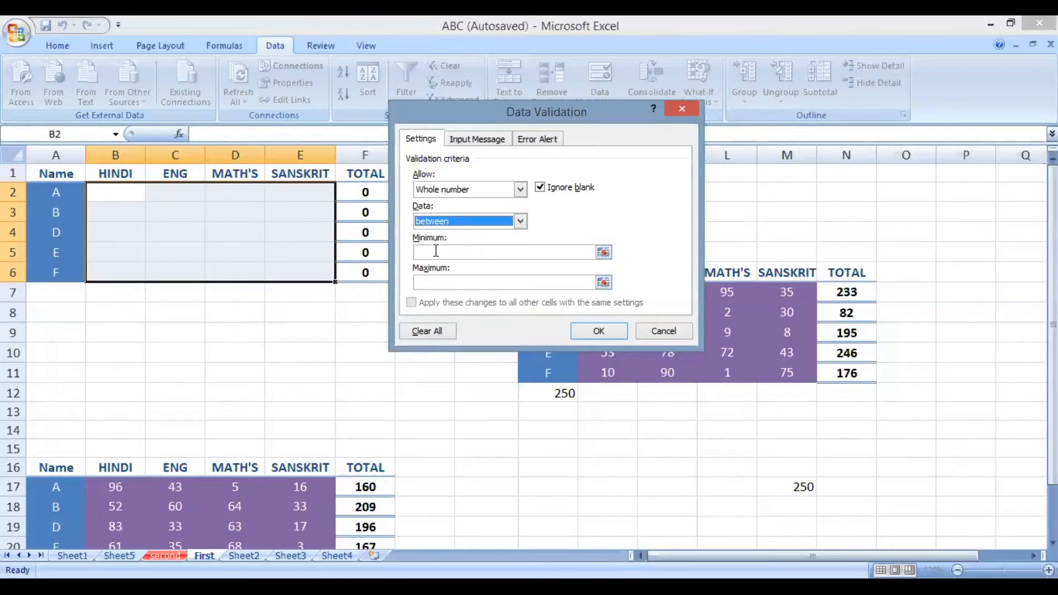
click(441, 253)
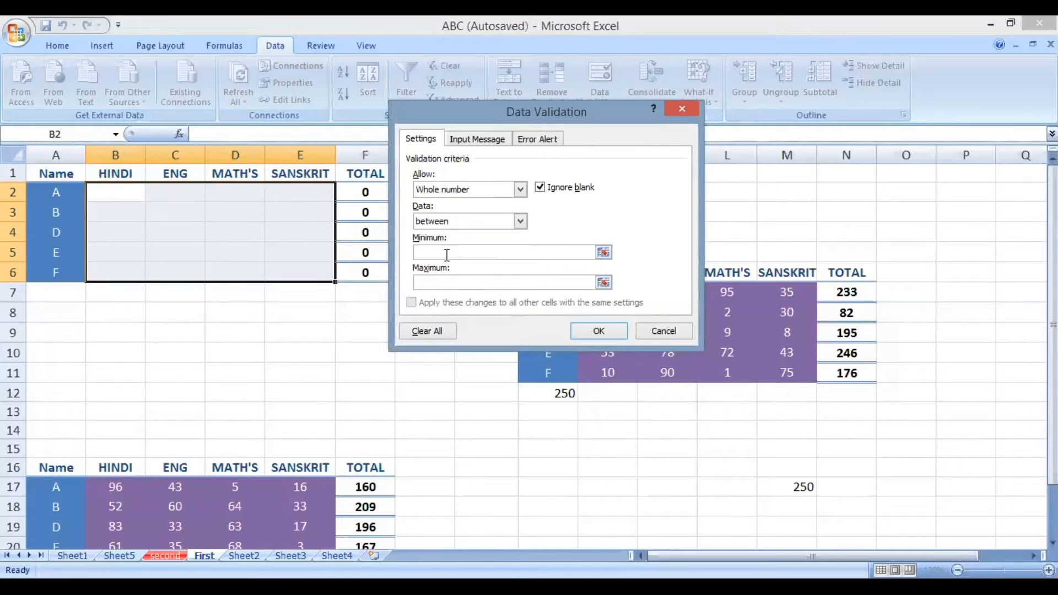
text(0)
click(428, 283)
text(1)
Add an input message titled "Range" with the text "0-100" to the validation of the selected mark cells.
click(476, 145)
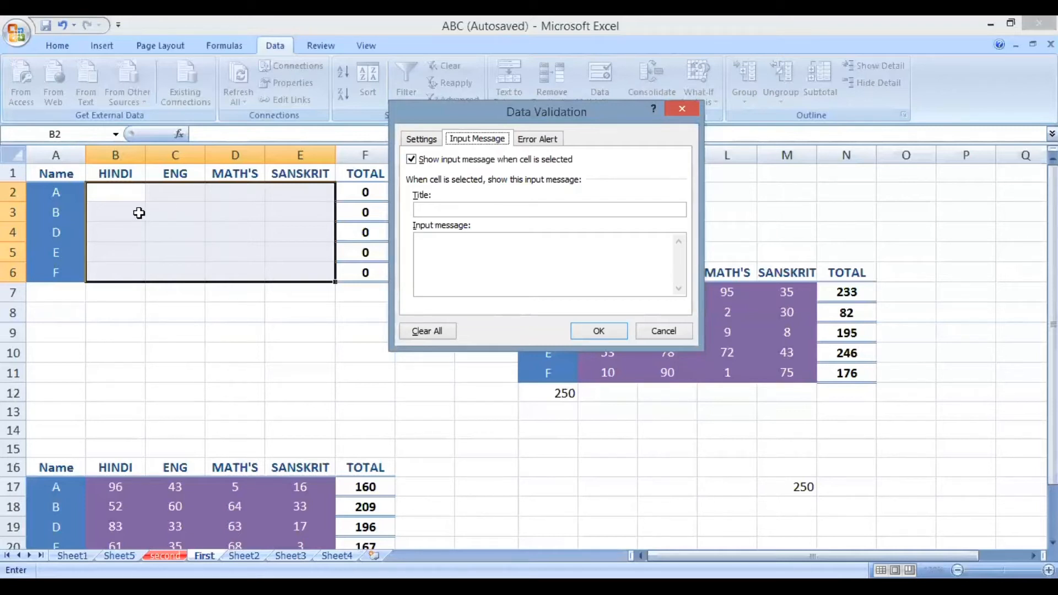
click(453, 210)
text(Range)
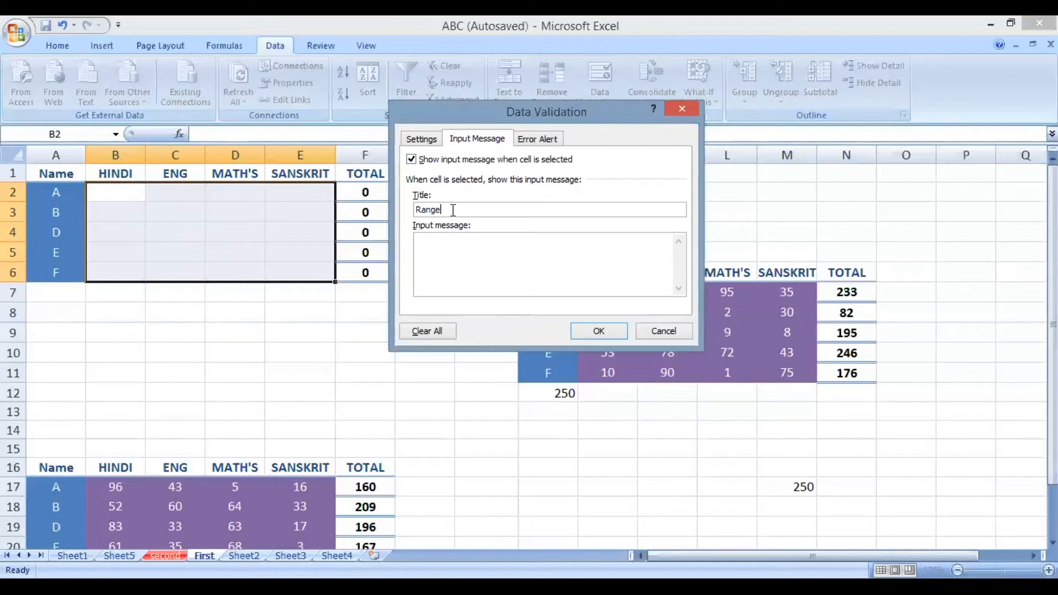
key(Tab)
text(0-100)
click(553, 147)
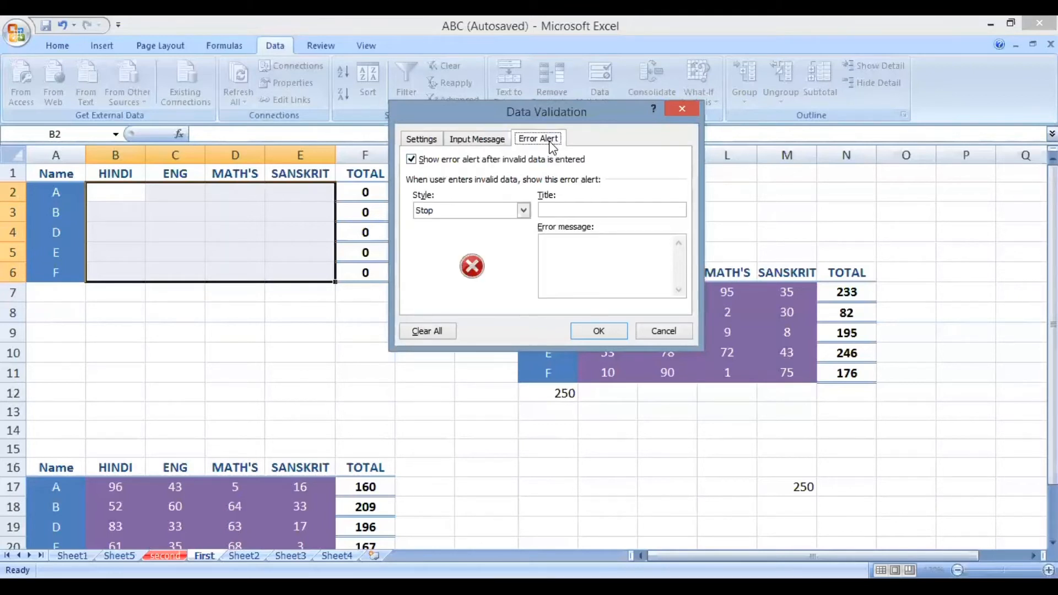
click(477, 139)
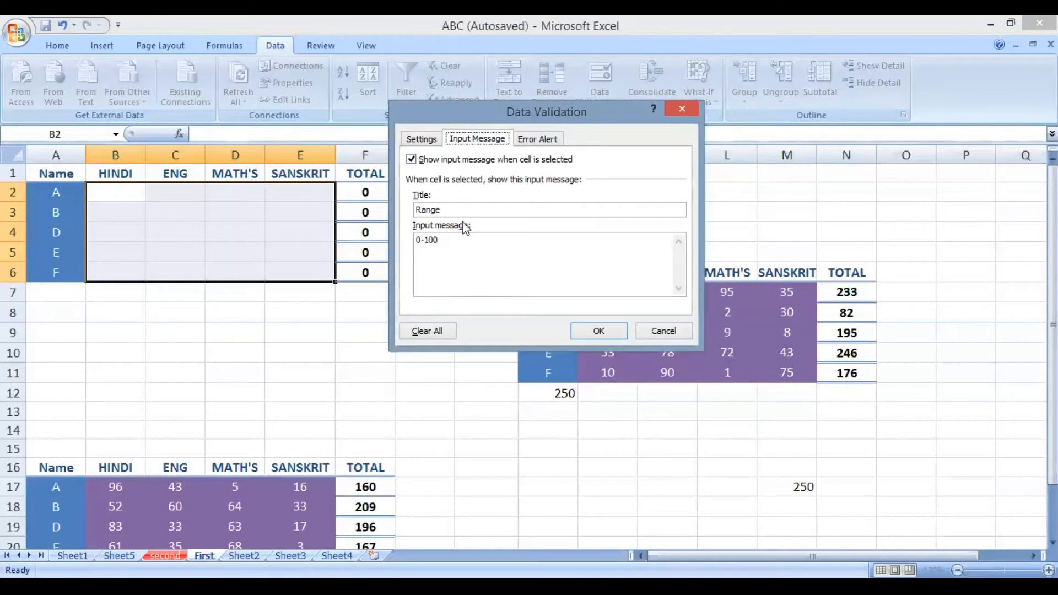
Try the Warning and Information styles for the error alert and set the style back to Stop.
click(541, 140)
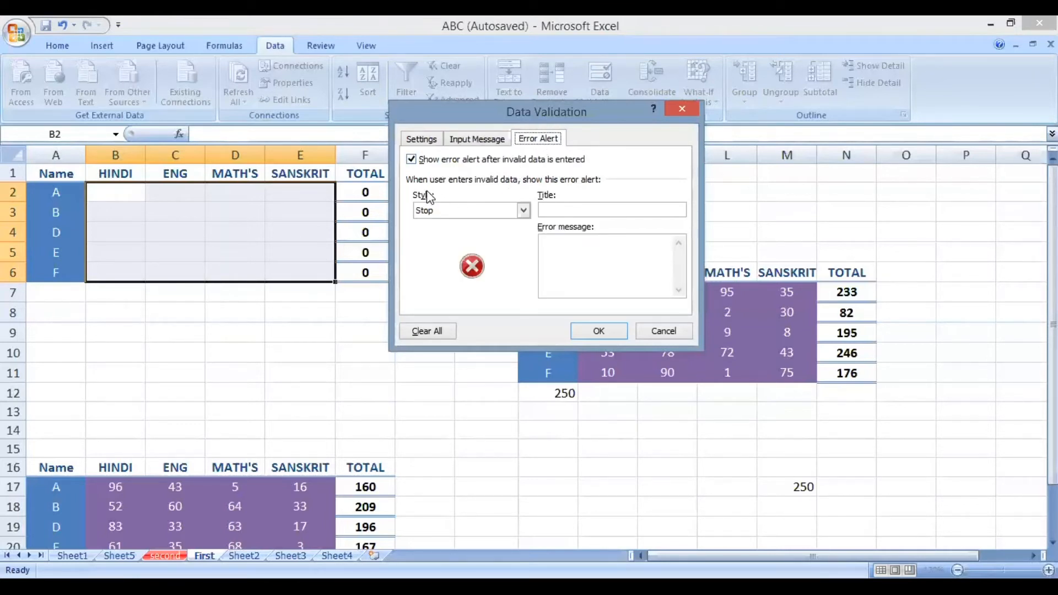
click(449, 212)
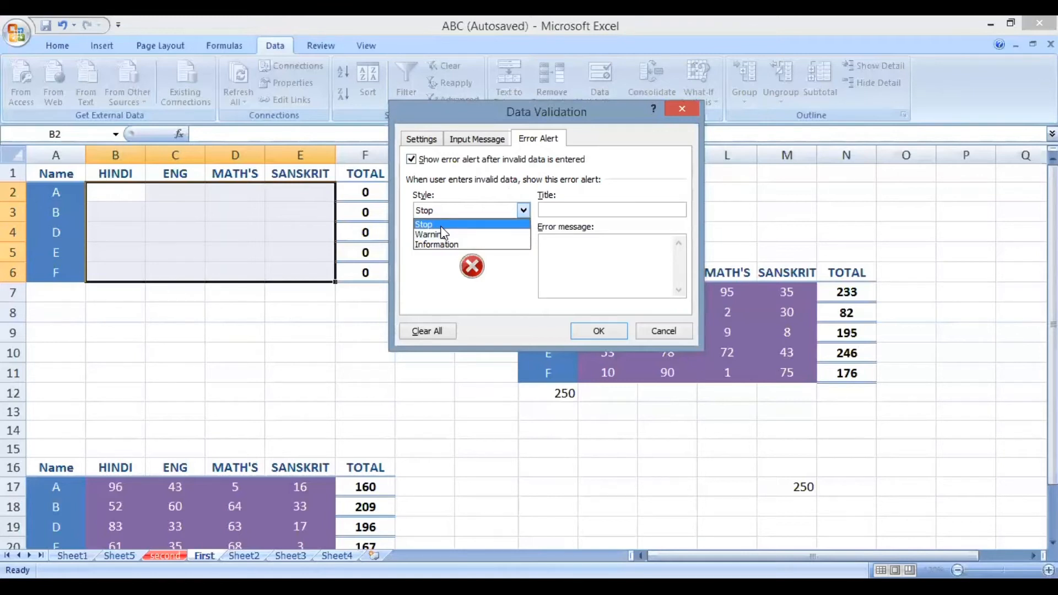
click(440, 226)
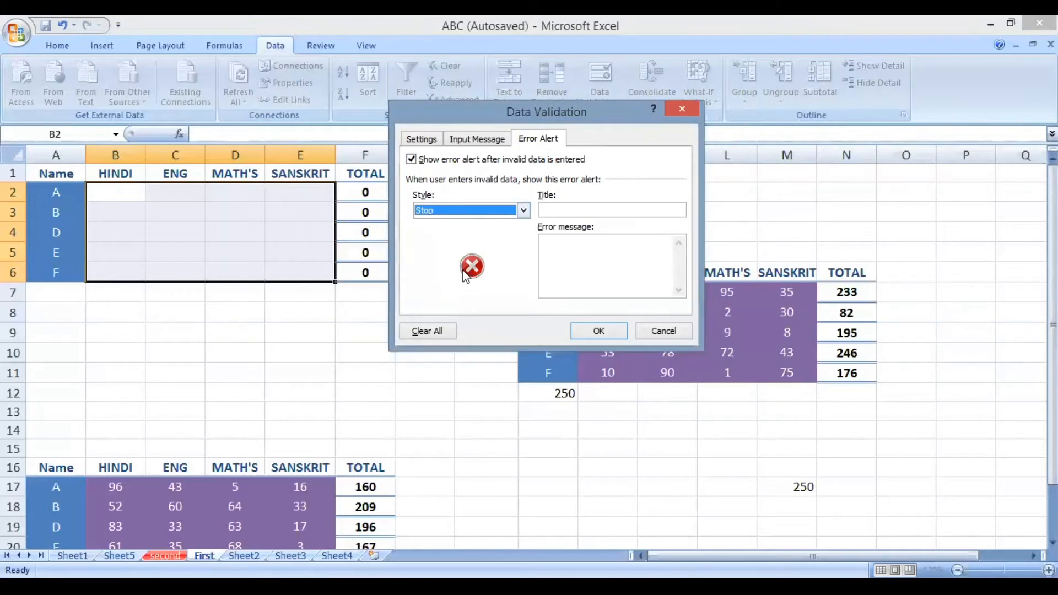
click(452, 211)
click(451, 232)
click(461, 209)
click(468, 244)
click(473, 211)
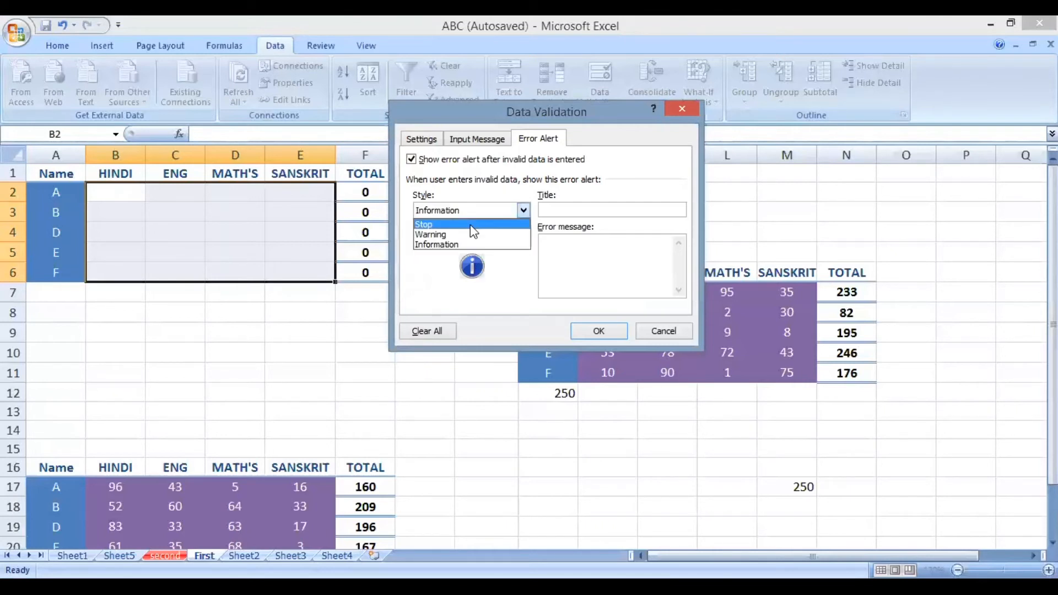
click(472, 224)
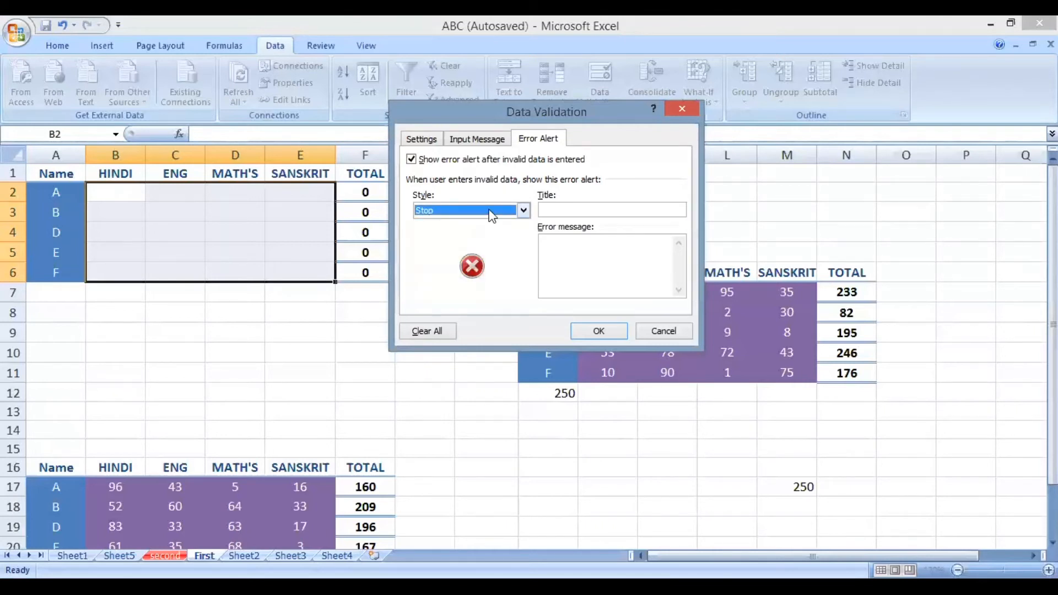
Give the error alert the title "Invalid Values." and the message "The values you are entering are wrong.", and apply the validation.
click(544, 211)
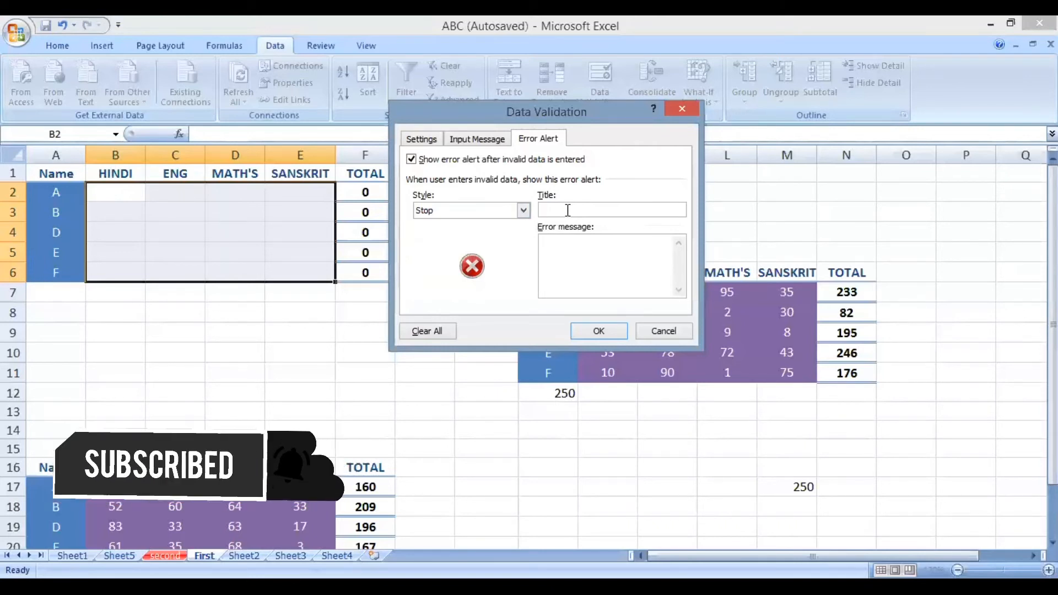
text(Invalid)
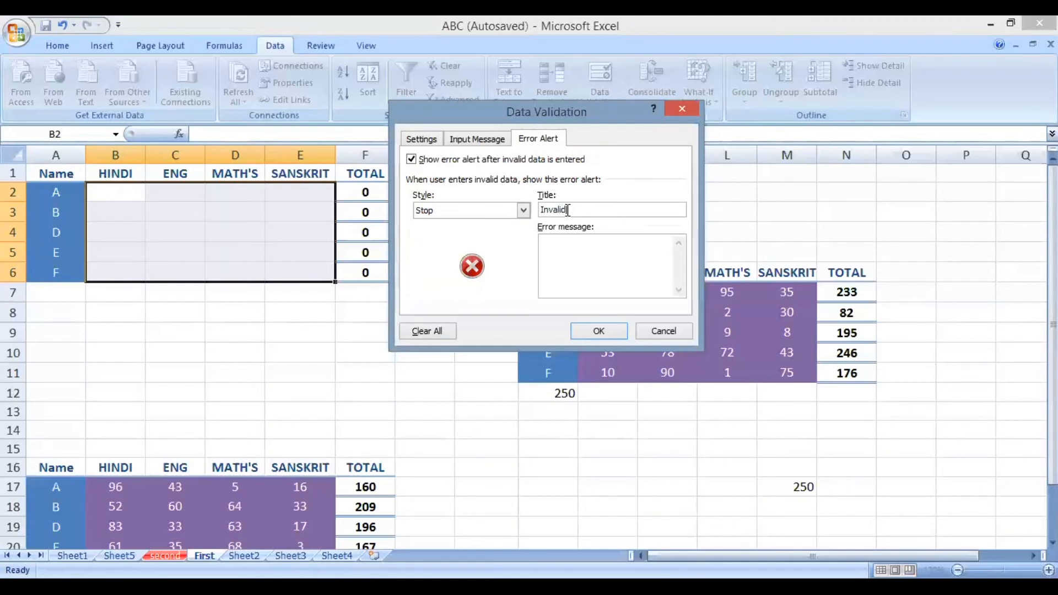
text( Values)
text(.)
text(The v)
text(alues a)
text(you are e)
text(nter)
text(ing are wo)
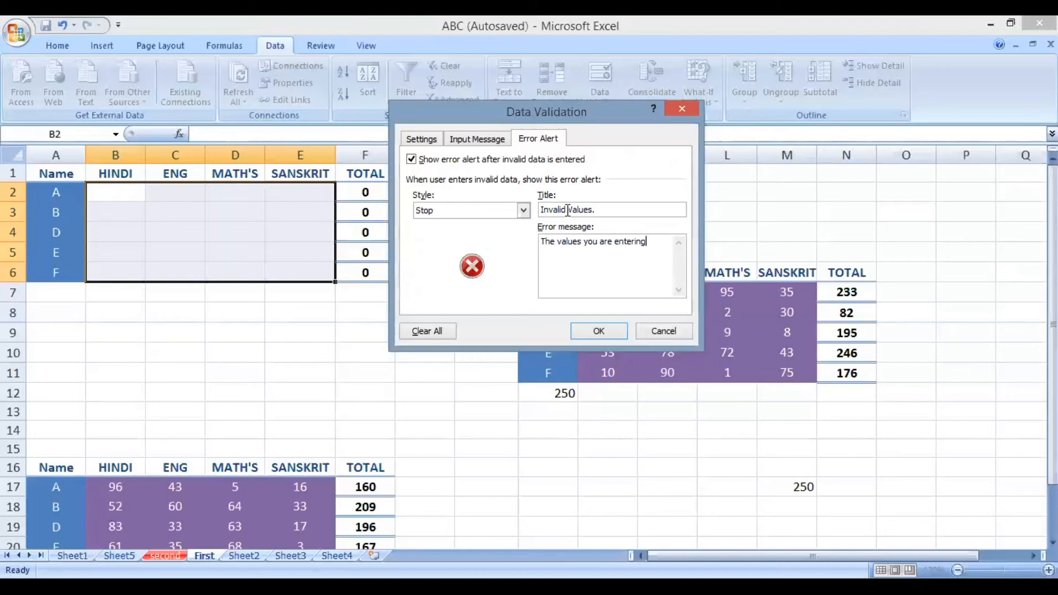
key(BackSpace)
key(BackSpace)
text(wrong.)
click(599, 331)
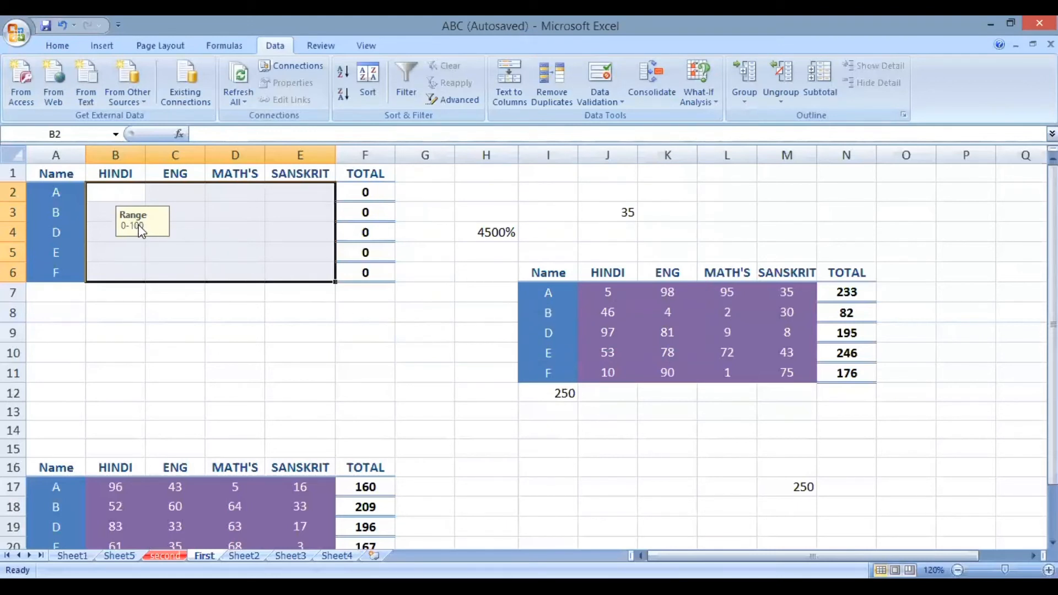
Test the rule by entering 101 in cell B2, and retry the entry with 55.
click(128, 195)
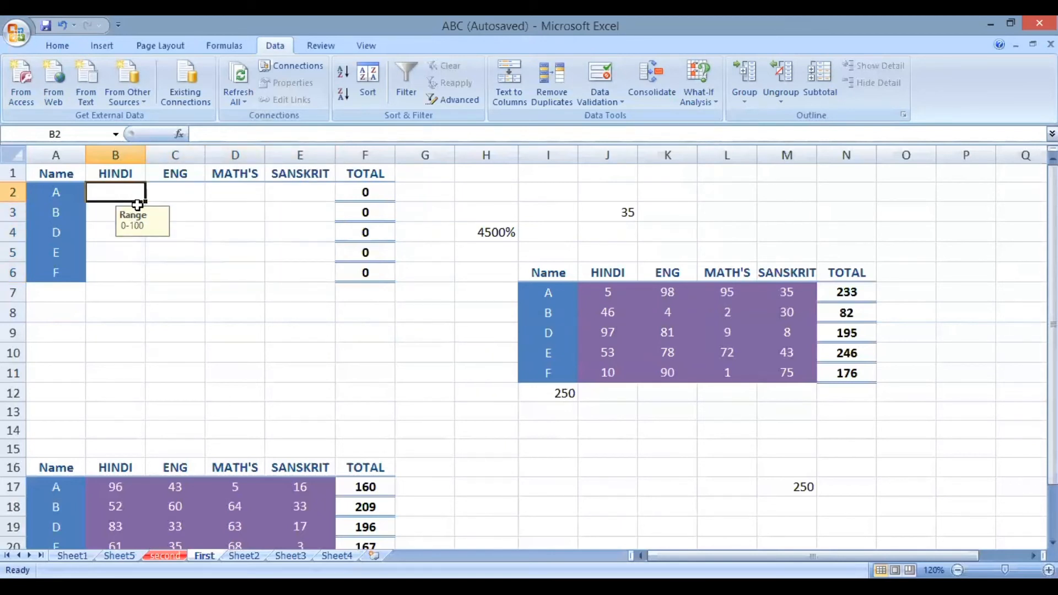
text(101)
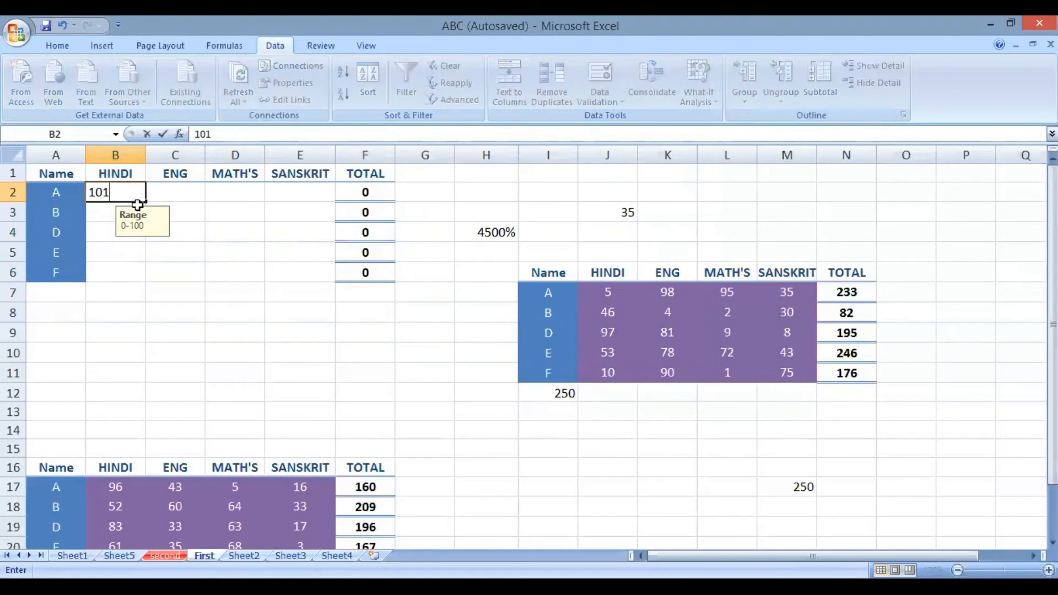
key(Return)
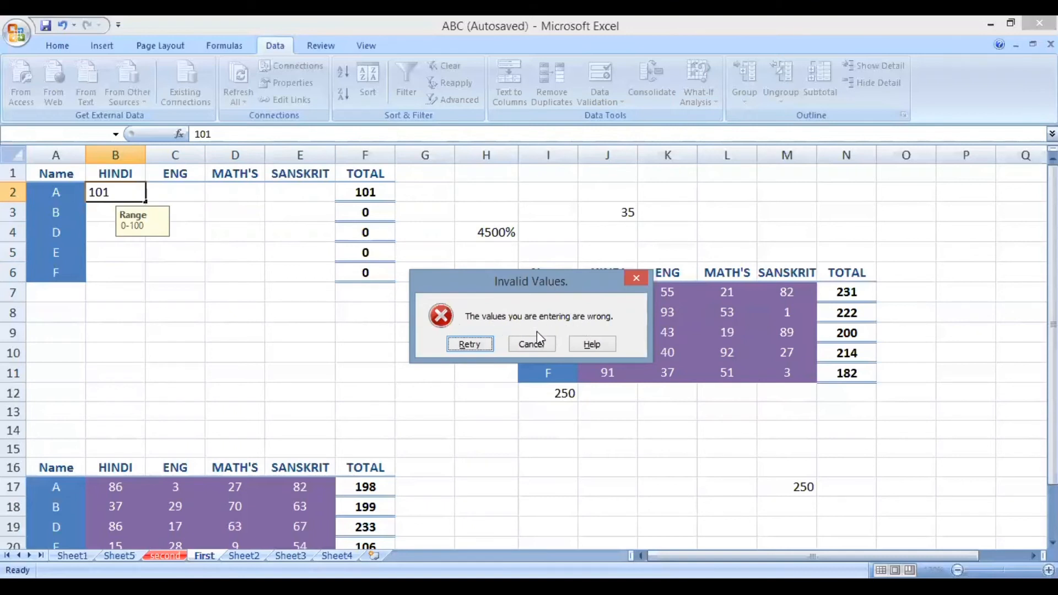
click(470, 345)
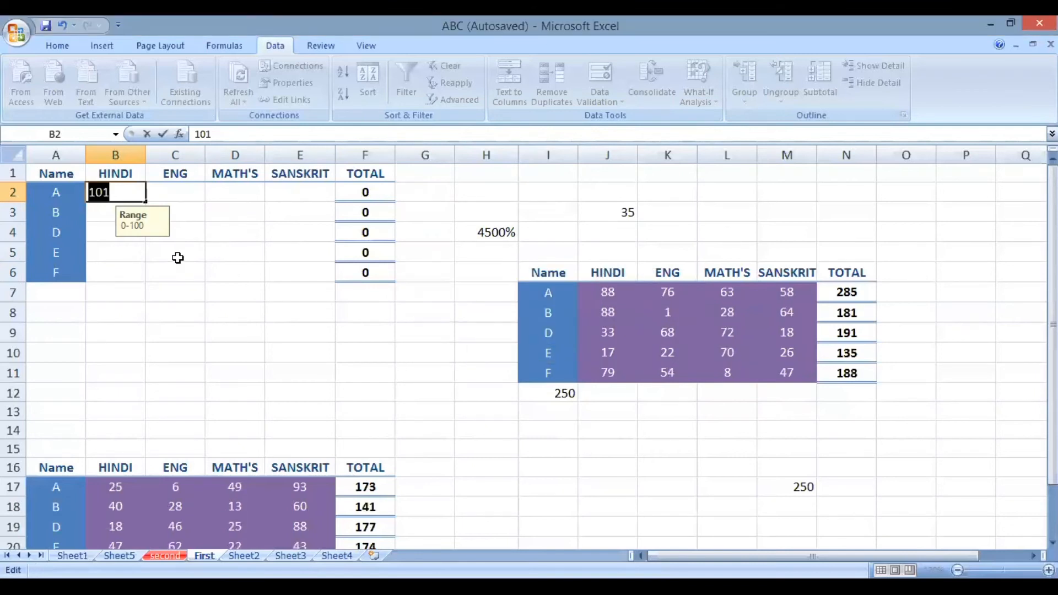
text(55)
key(Return)
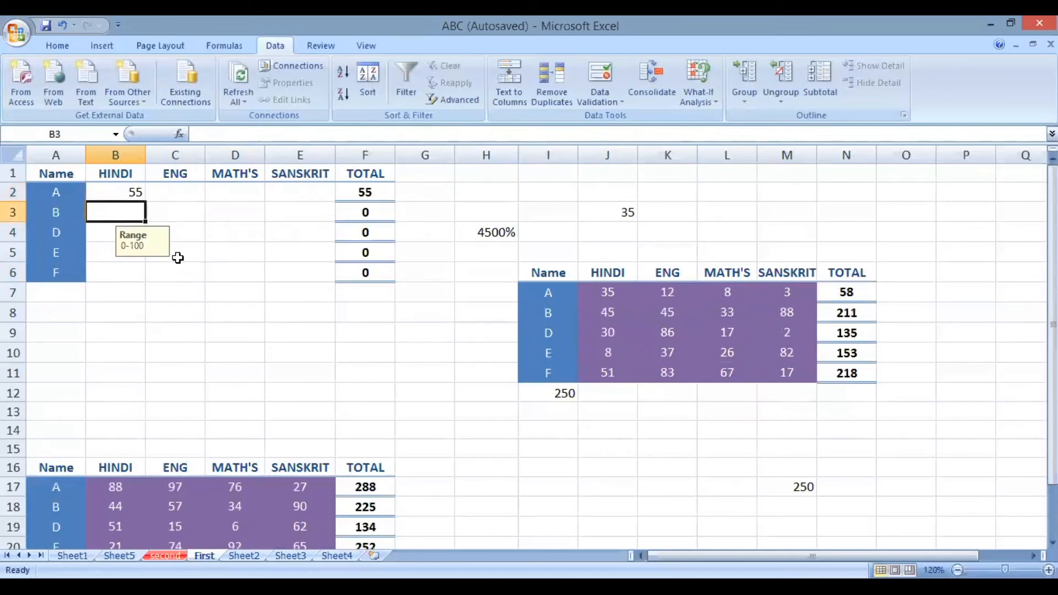
Change the error alert style of cell B2's validation to Warning and apply it.
click(117, 194)
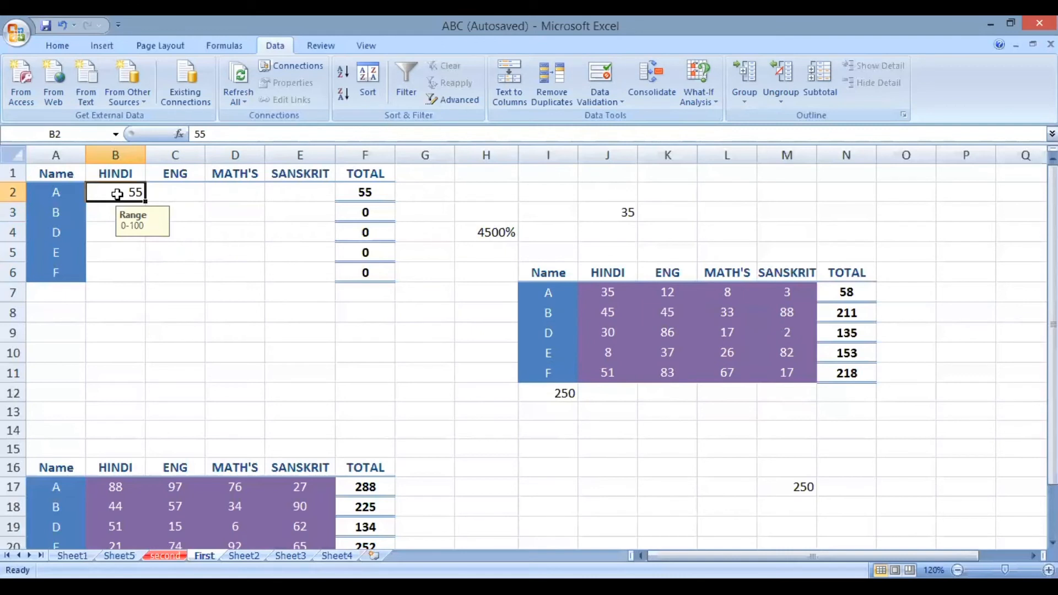
click(610, 73)
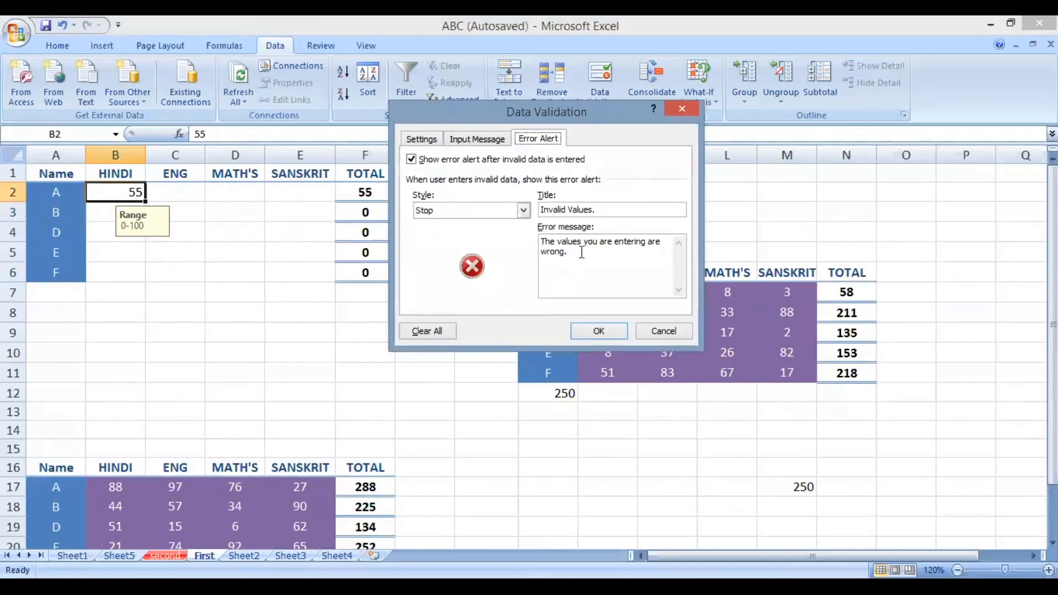
click(503, 210)
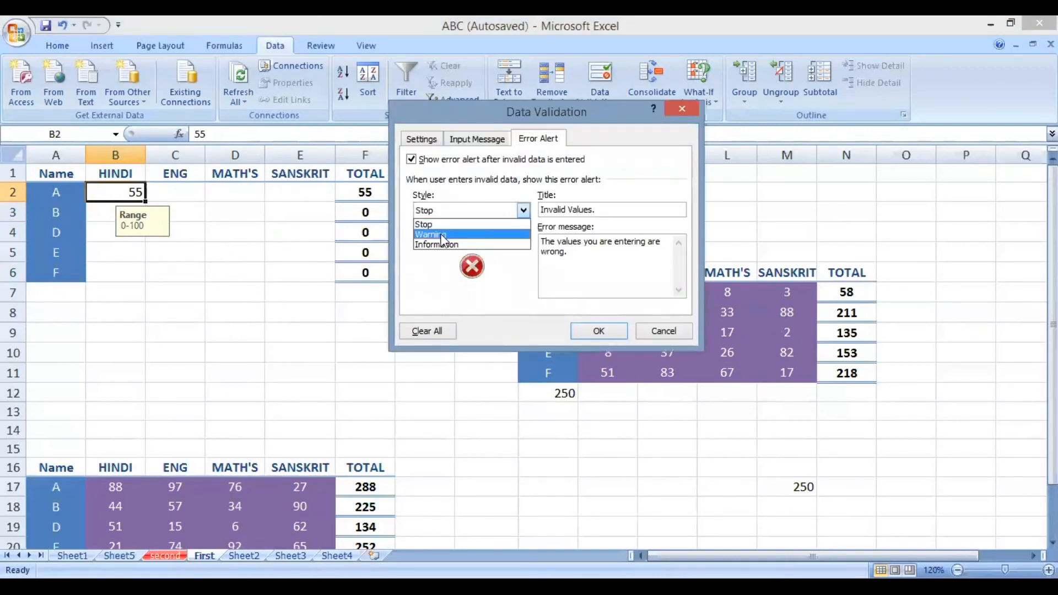
click(441, 234)
click(599, 331)
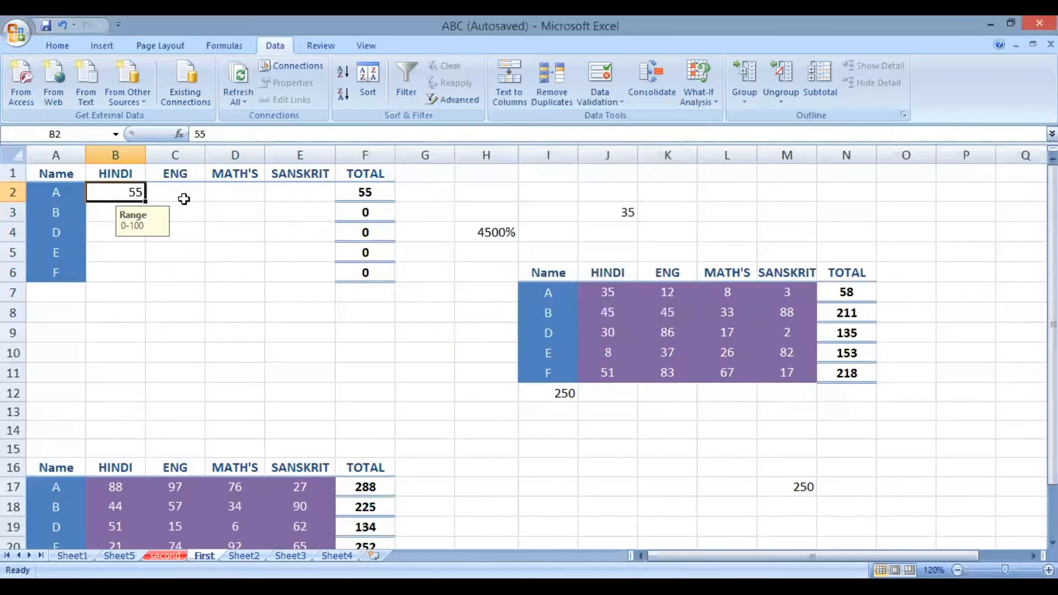
Try entering 101 in cell B2, decline to continue at the warning, and empty the cell.
text(101)
key(Return)
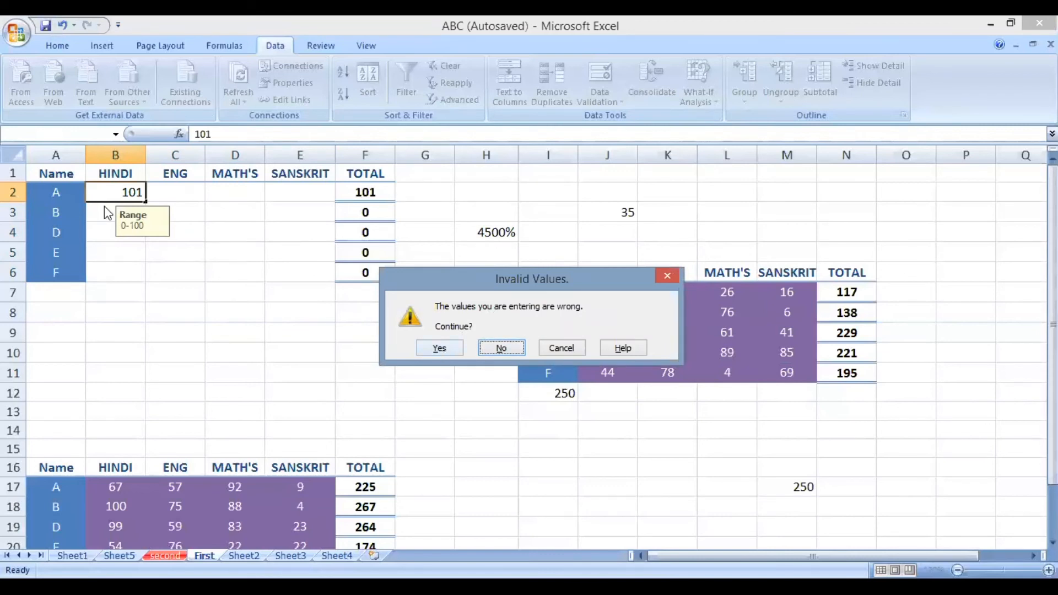
click(498, 348)
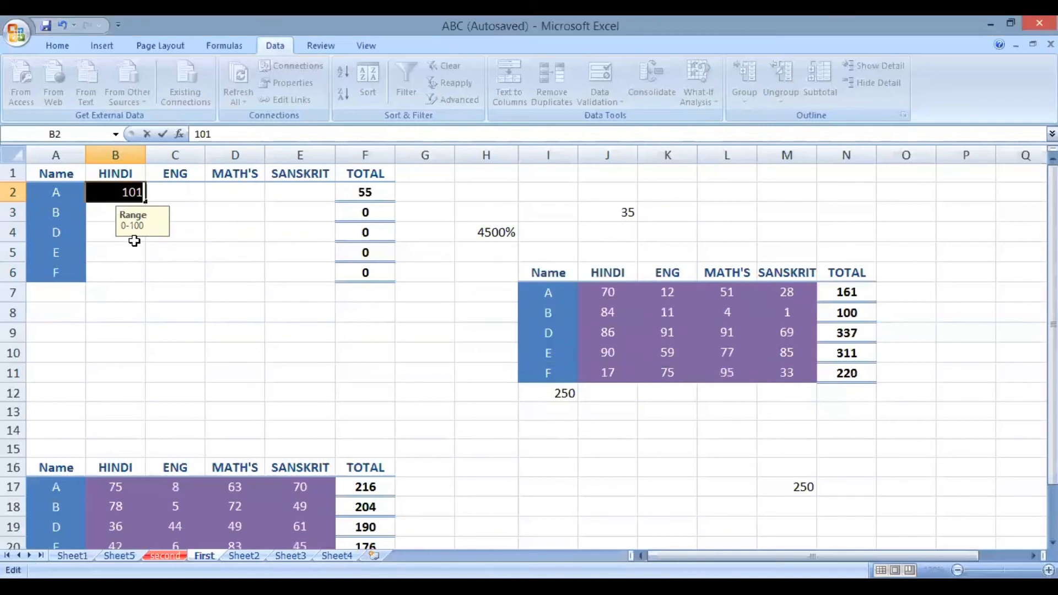
key(BackSpace)
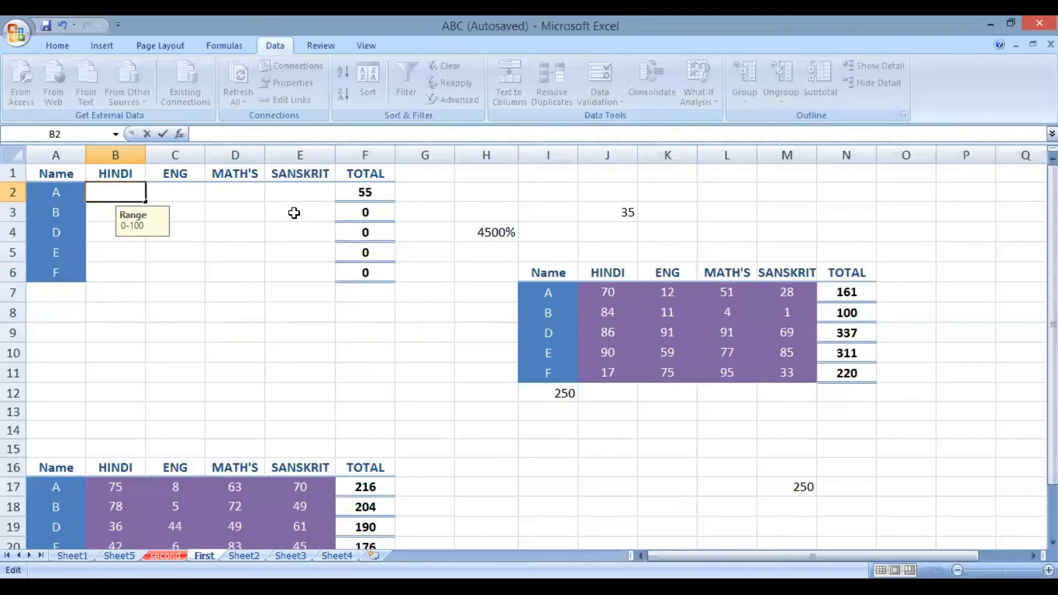
click(294, 212)
Change the error alert style of cell B2's validation to Information and apply it.
click(119, 194)
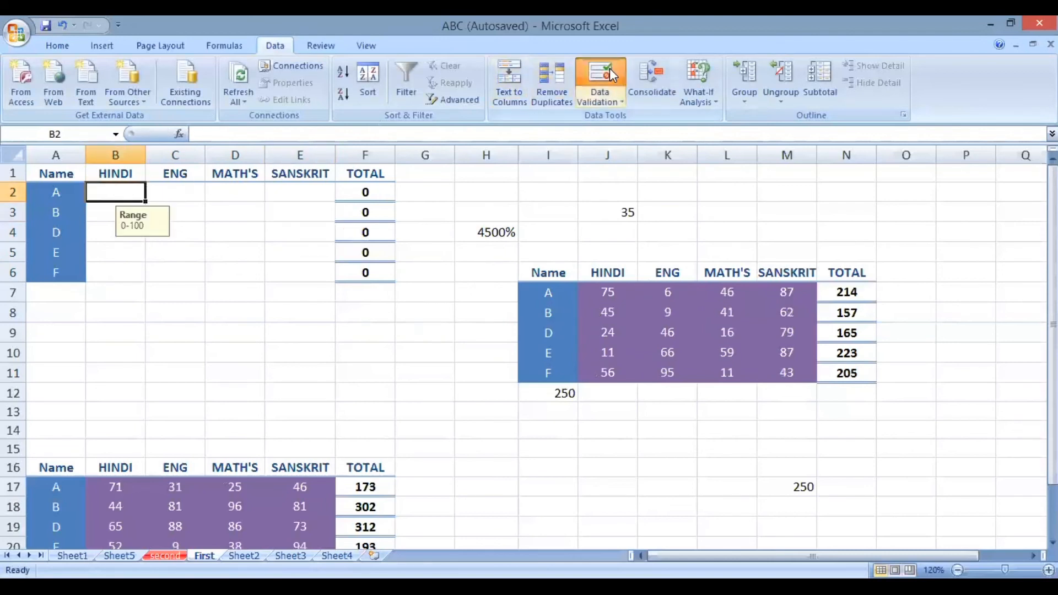
click(609, 68)
click(450, 211)
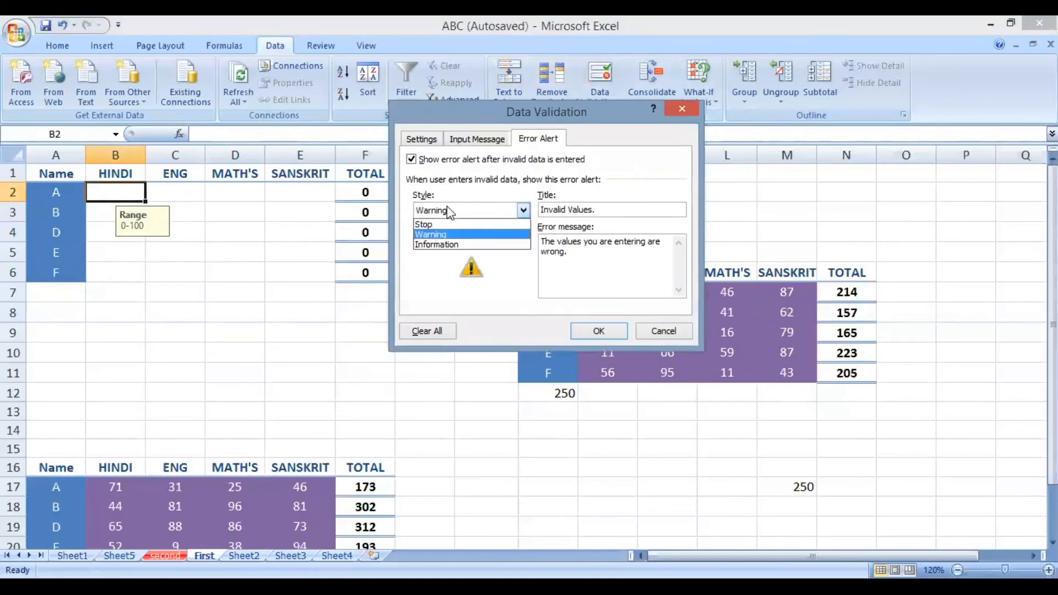
click(447, 243)
click(599, 332)
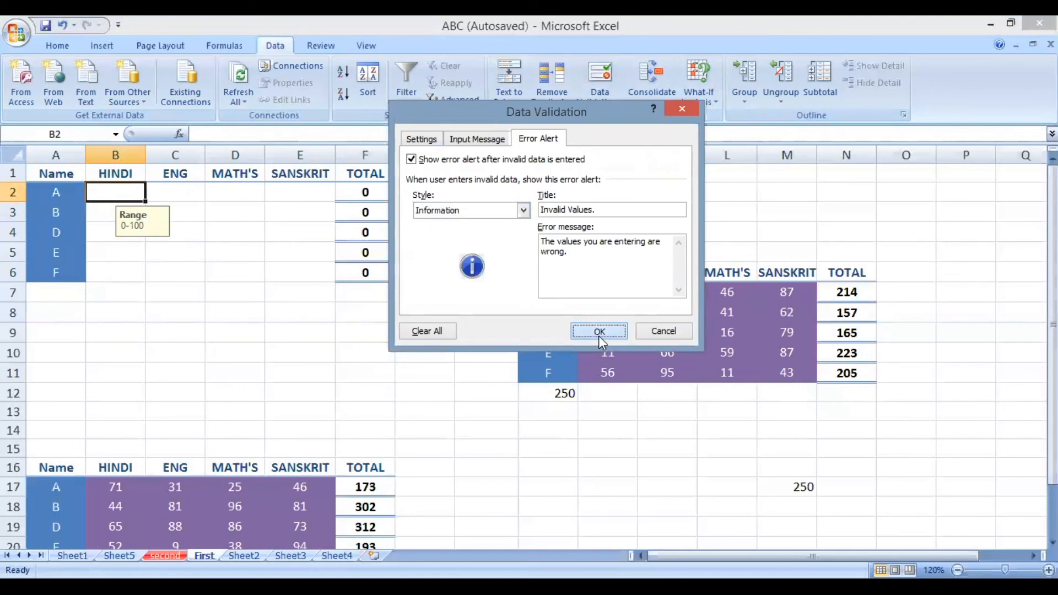
Enter 101 in cell B2, accepting the information alert, and delete the value again.
text(101.)
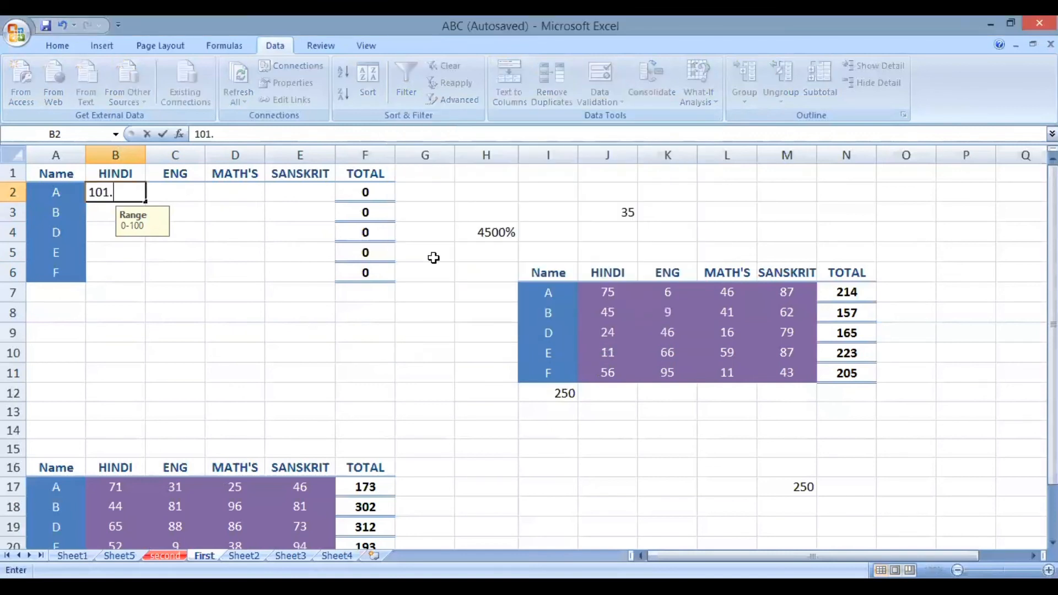
key(BackSpace)
key(Return)
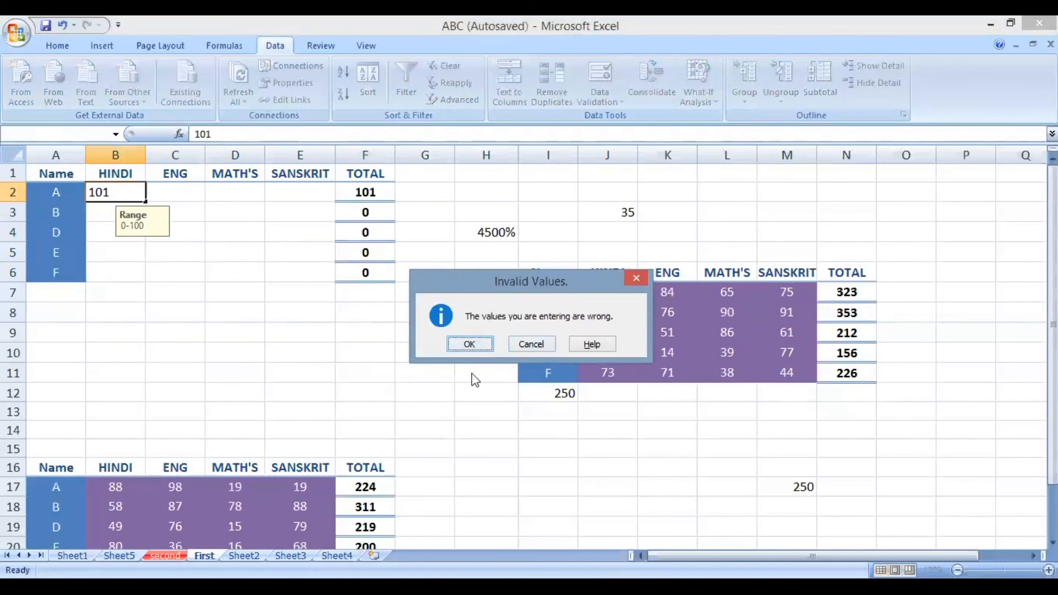
click(465, 344)
click(134, 187)
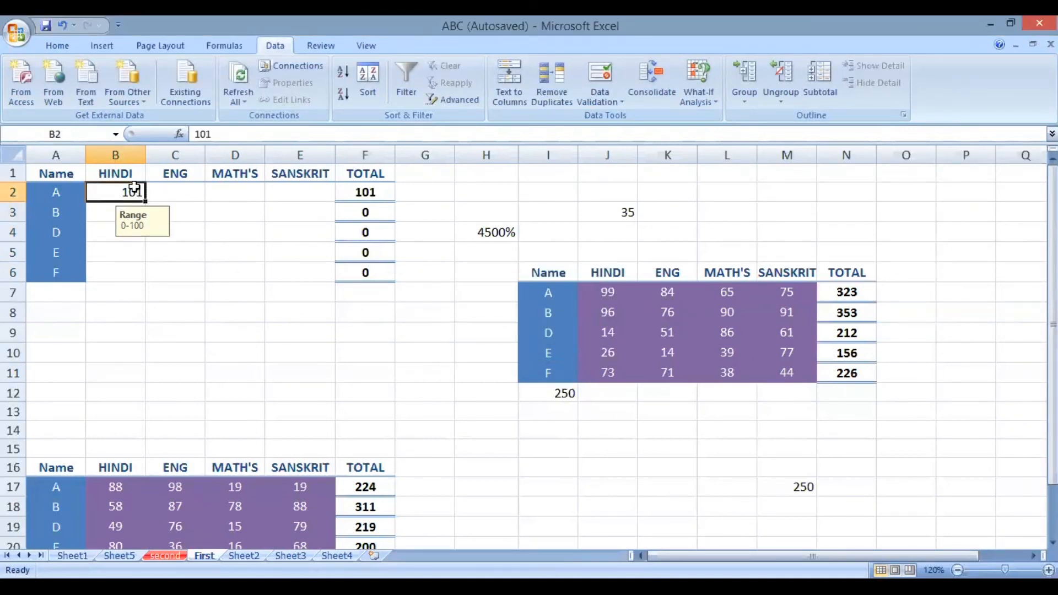
key(Delete)
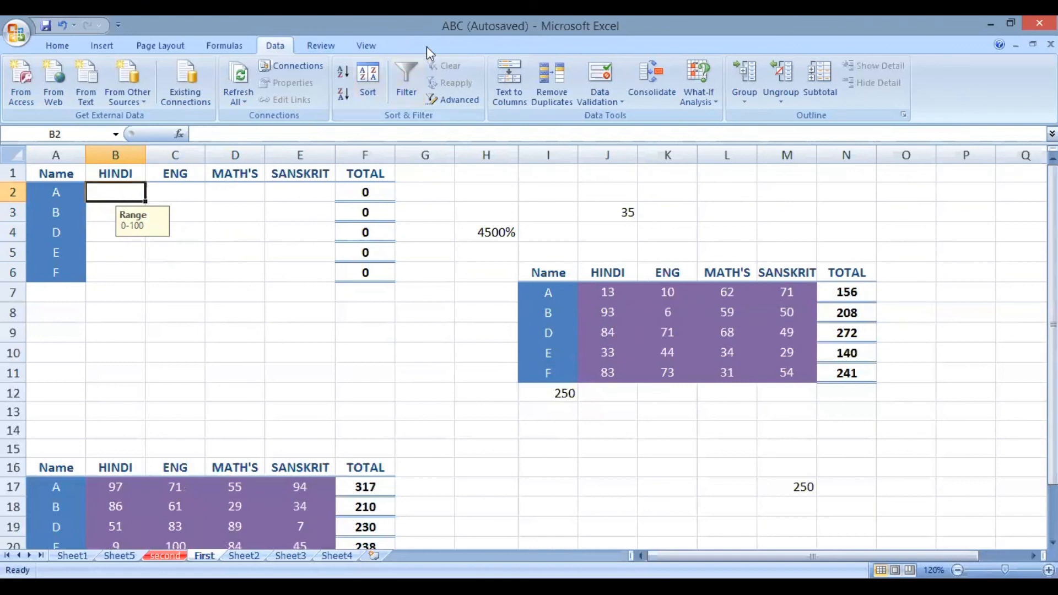
Set the error alert style of cell B2's validation back to Stop and apply it.
click(600, 77)
click(510, 211)
click(451, 223)
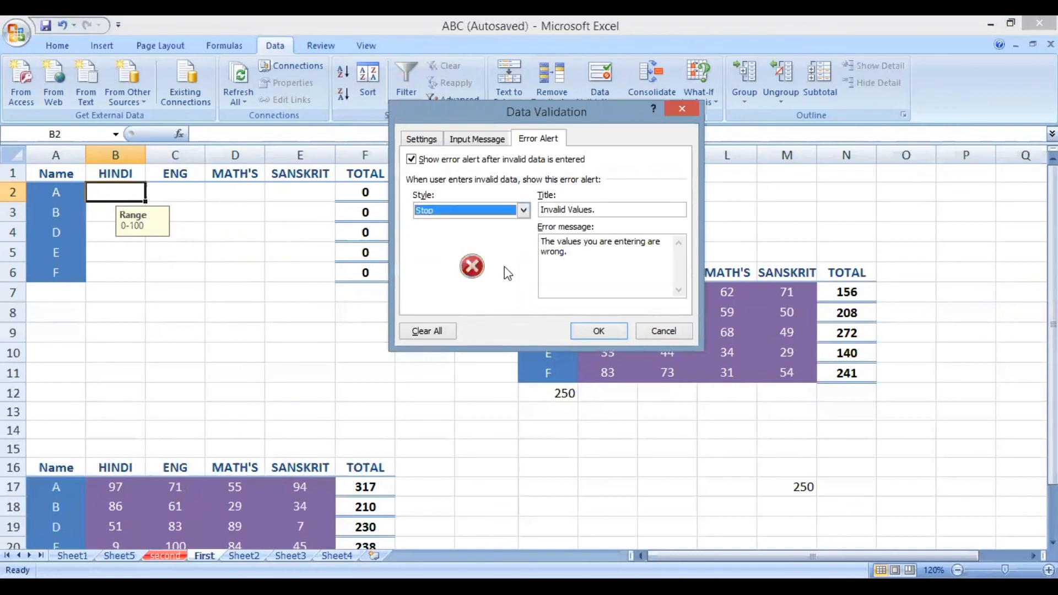
click(598, 330)
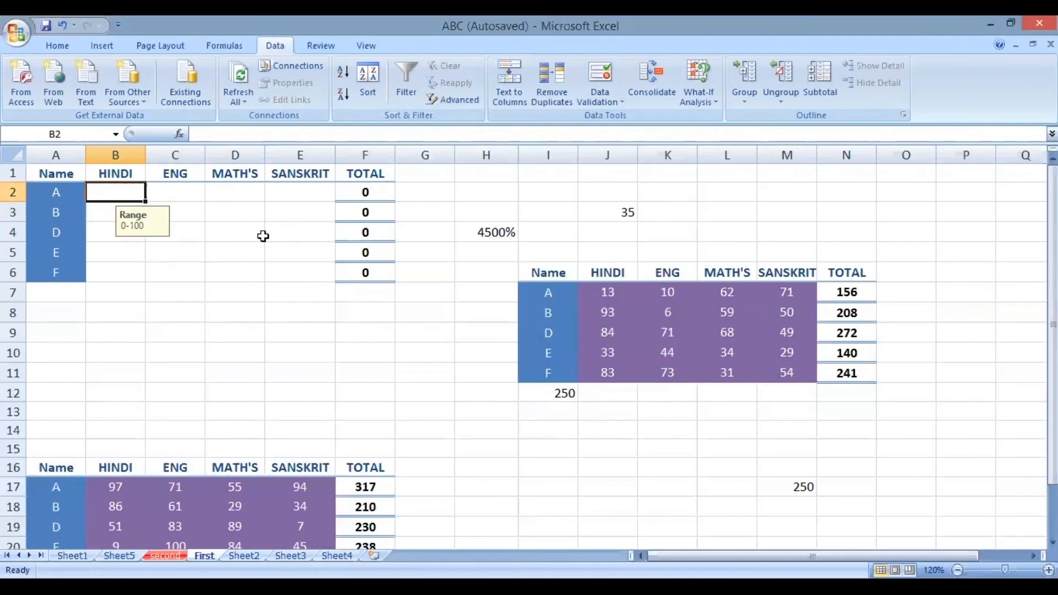